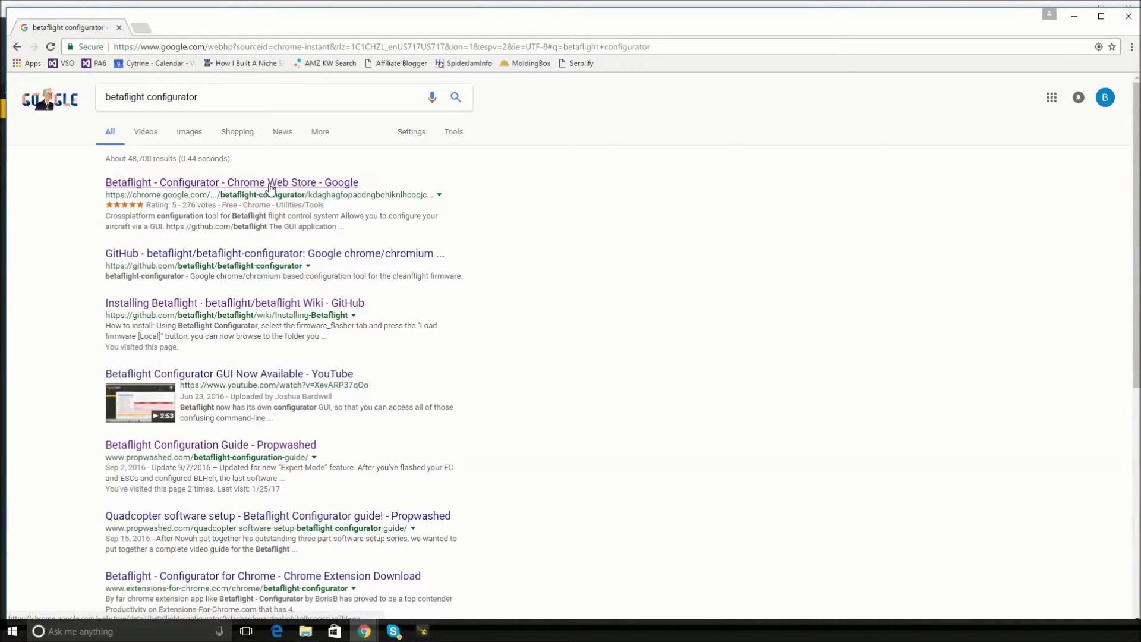
- Open the Betaflight Configurator listing in the Chrome Web Store from the search results and launch the app
{"action": "left_click", "coordinate": [270, 189]}
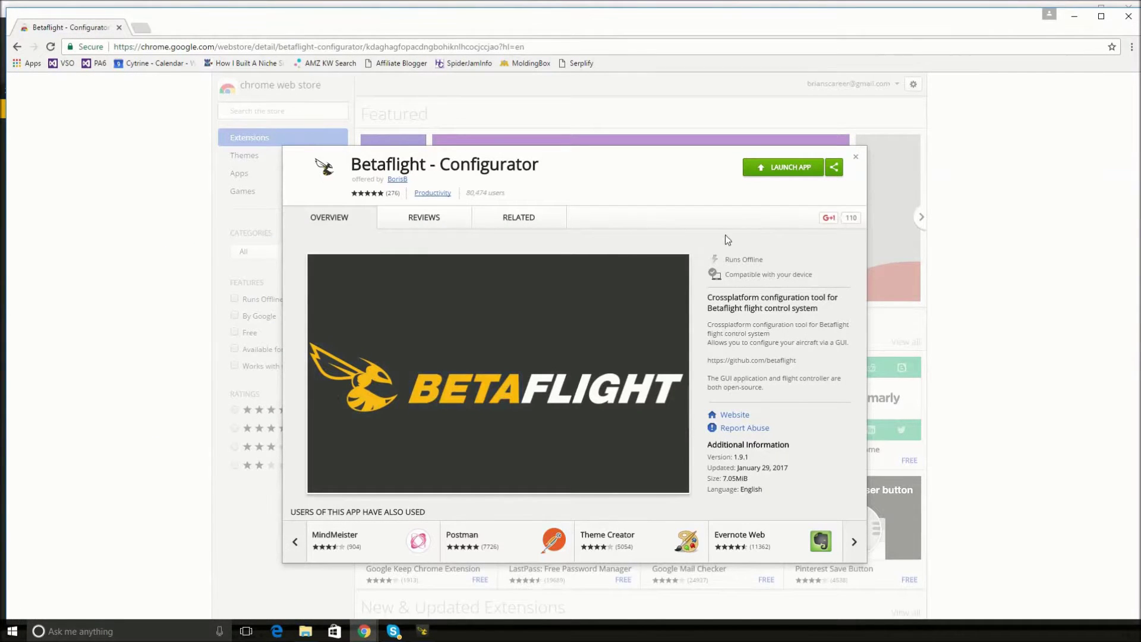
{"action": "left_click", "coordinate": [784, 178]}
{"action": "left_click", "coordinate": [787, 172]}
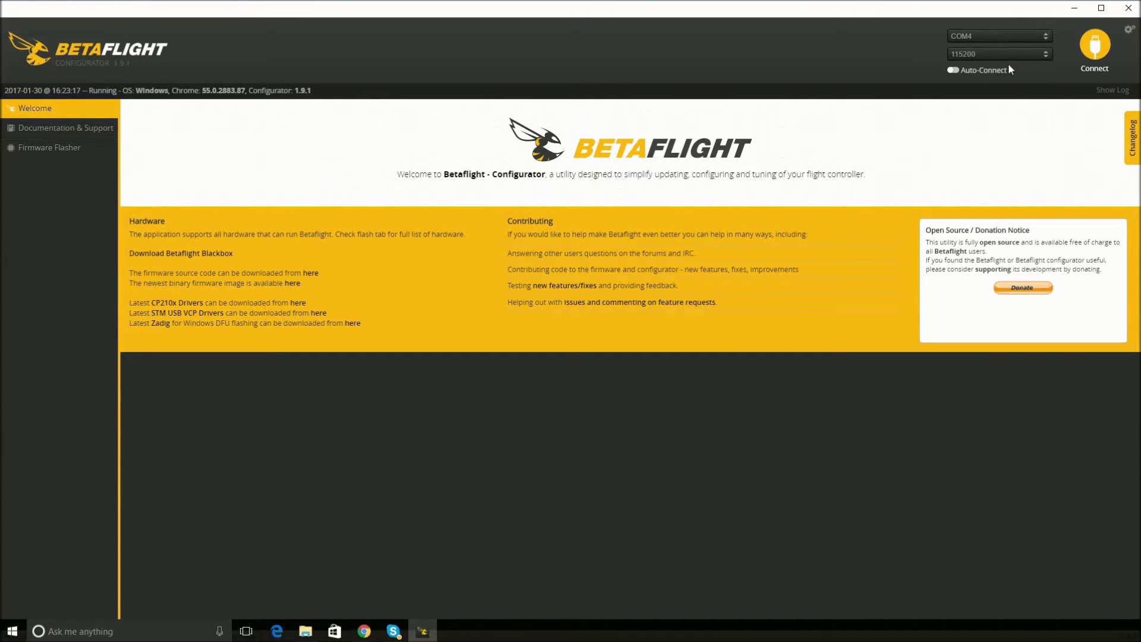
- Check the available serial ports, keep COM4 as the port, and open the Firmware Flasher
{"action": "left_click", "coordinate": [1047, 36]}
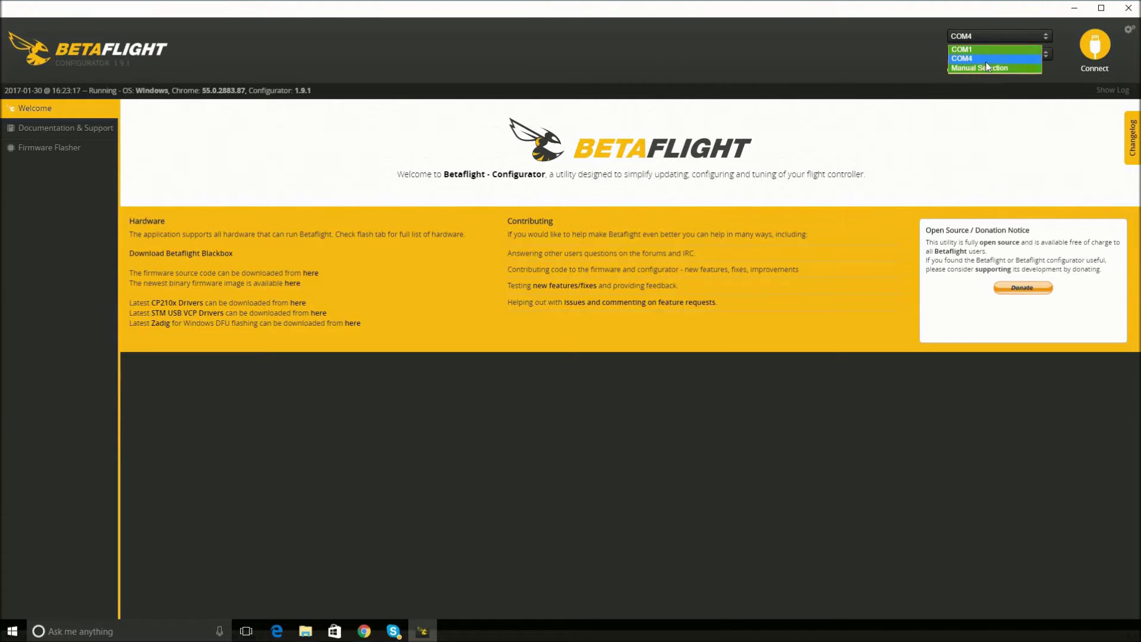
{"action": "left_click", "coordinate": [983, 37]}
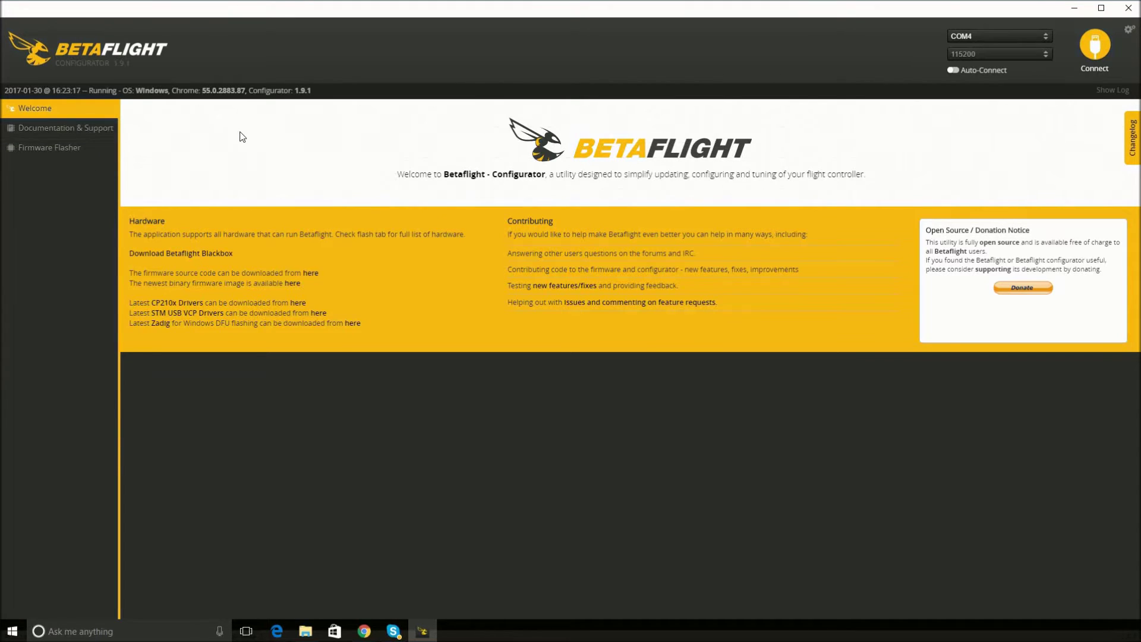
{"action": "left_click", "coordinate": [79, 150]}
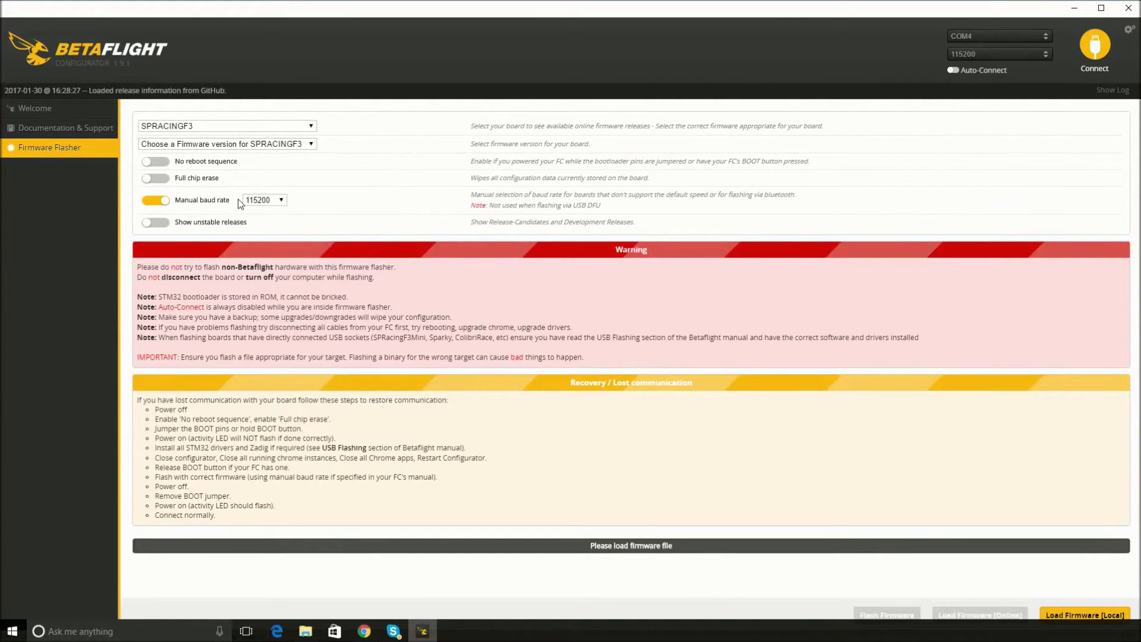
- Clear the board choice in the Firmware Flasher and select SPRACINGF3 as the target board
{"action": "left_click", "coordinate": [311, 126]}
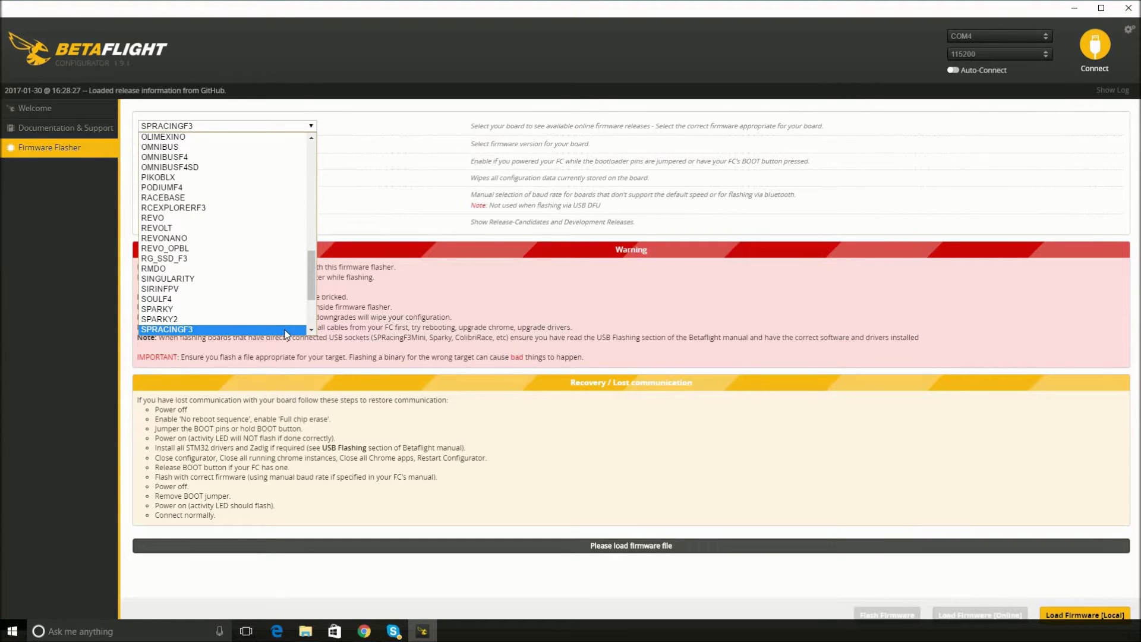
{"action": "scroll", "coordinate": [311, 260], "scroll_direction": "up", "scroll_amount": 10}
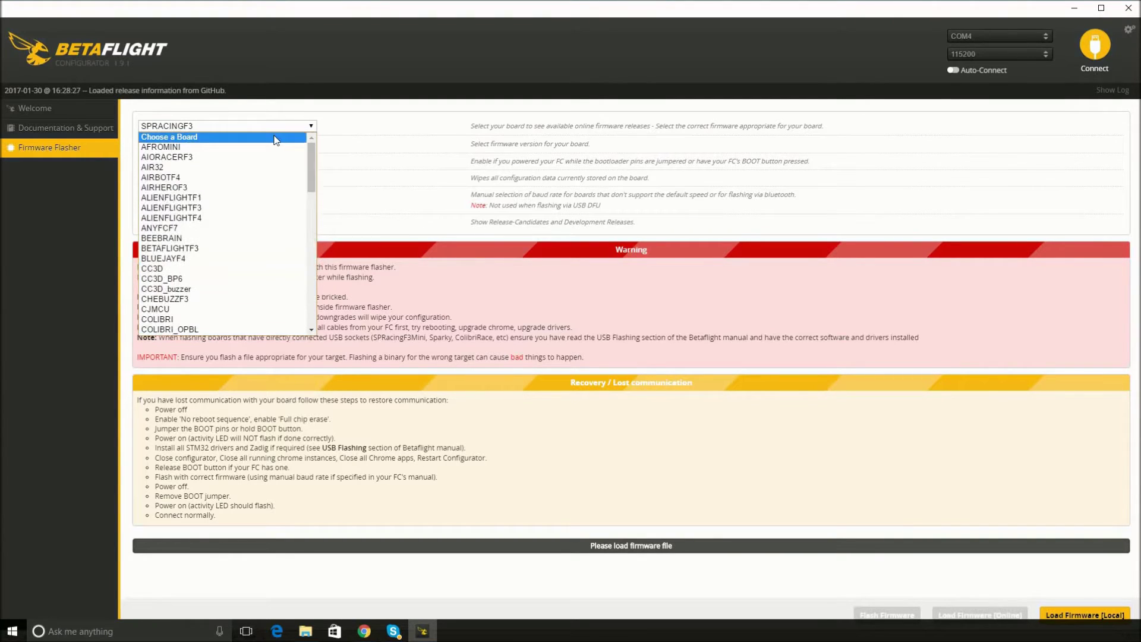
{"action": "left_click", "coordinate": [274, 140]}
{"action": "left_click", "coordinate": [313, 126]}
{"action": "left_click_drag", "start_coordinate": [312, 159], "coordinate": [316, 287]}
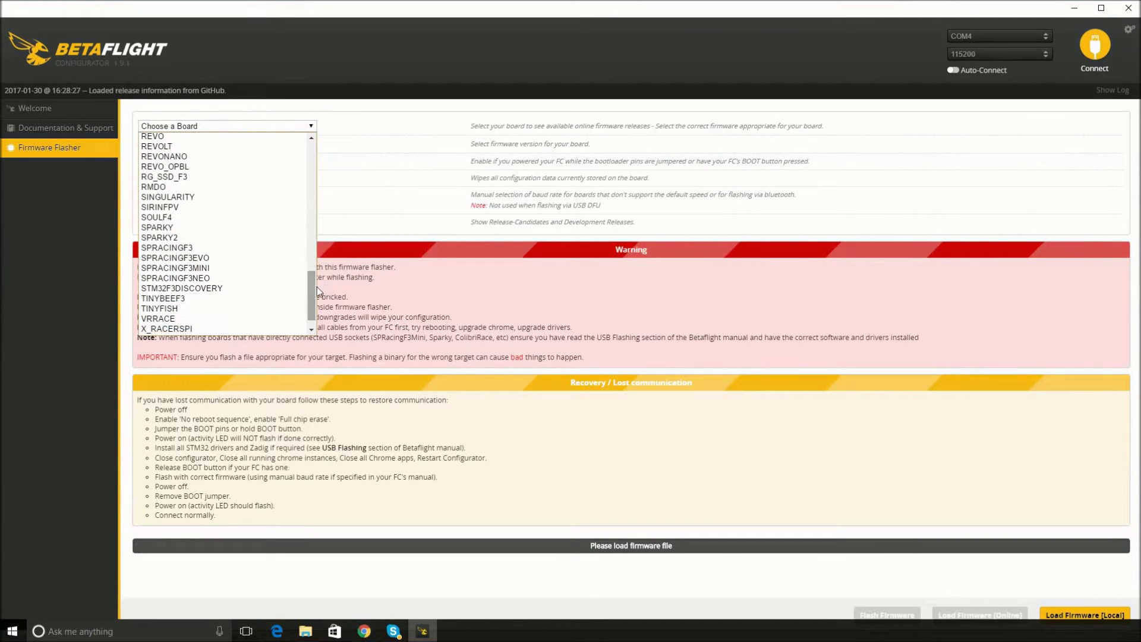
{"action": "left_click", "coordinate": [161, 249]}
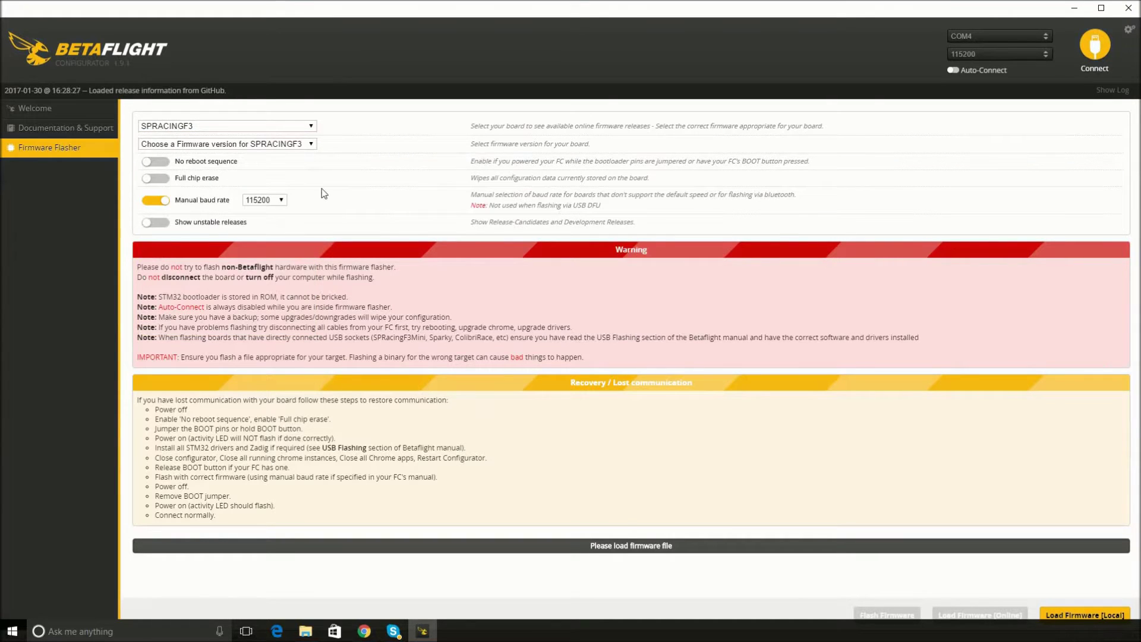
- Load the stable 2.9.1 SPRACINGF3 firmware dated 02-08-2016 from the online releases, with manual baud rate turned off
{"action": "left_click", "coordinate": [311, 145]}
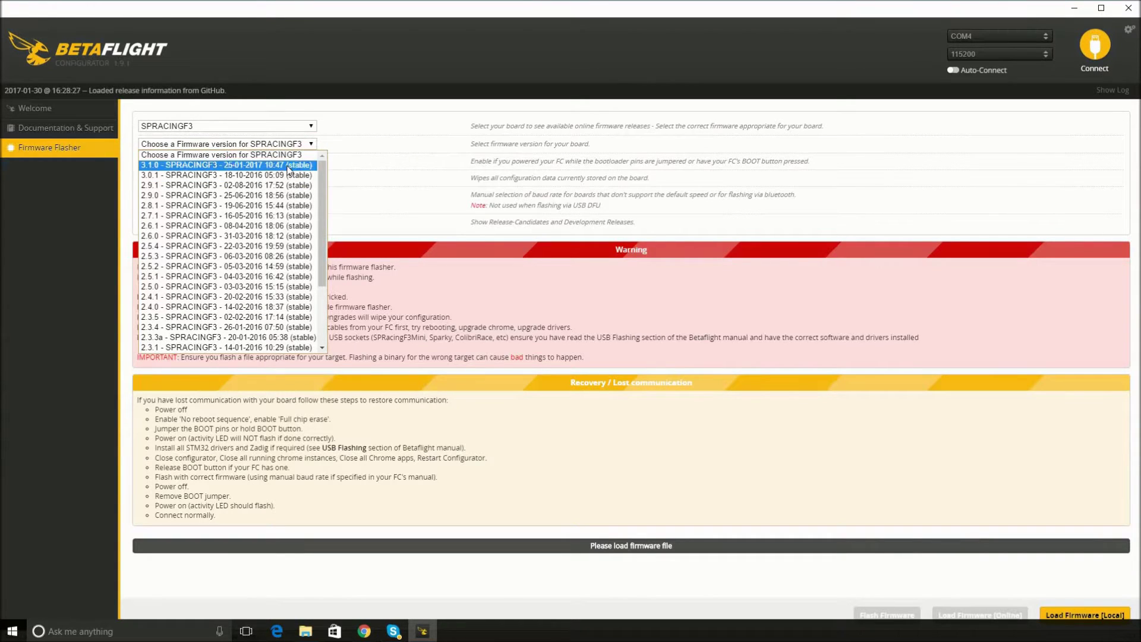
{"action": "left_click", "coordinate": [219, 186]}
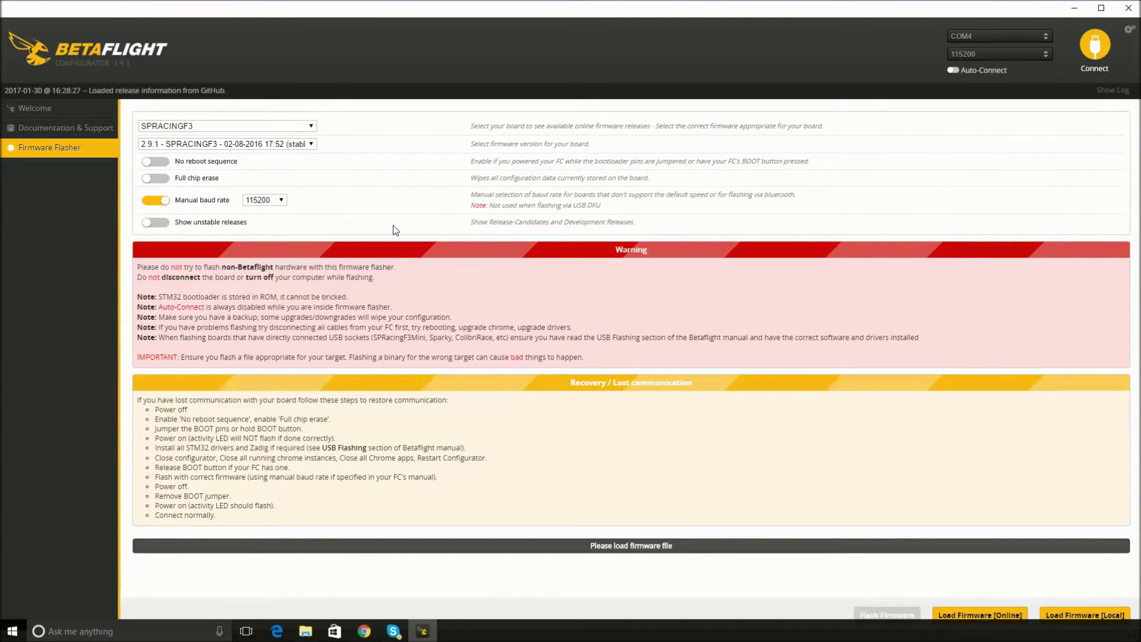
{"action": "left_click", "coordinate": [164, 202]}
{"action": "left_click", "coordinate": [987, 617]}
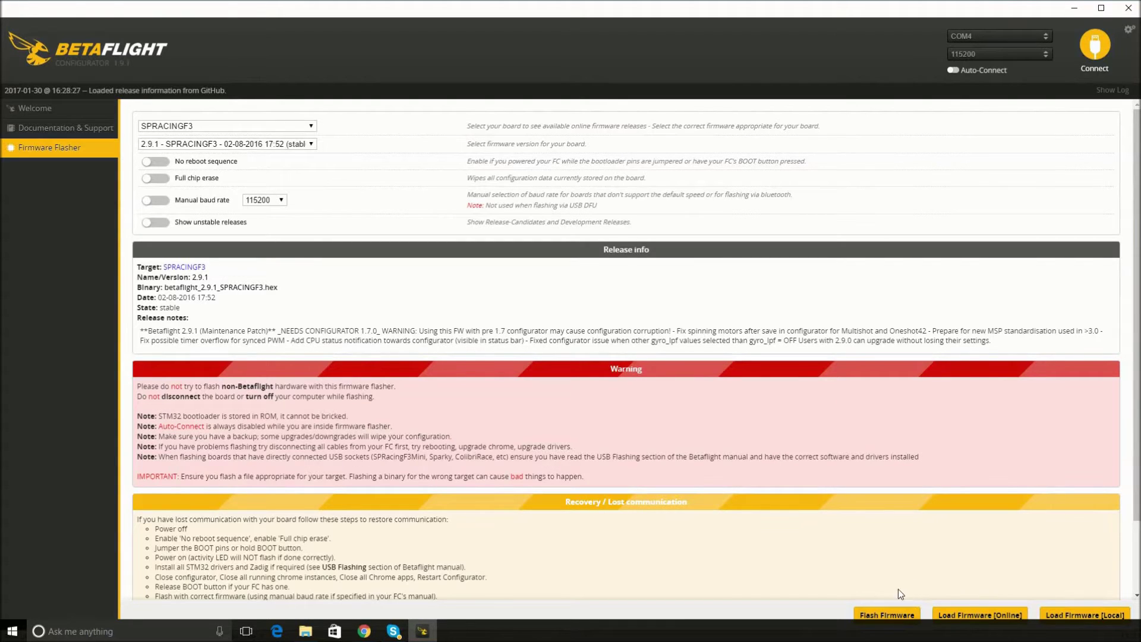
- Try to flash the loaded 2.9.1 firmware onto the board with the default reboot sequence
{"action": "left_click", "coordinate": [880, 616]}
{"action": "scroll", "coordinate": [881, 616], "scroll_direction": "down", "scroll_amount": 2}
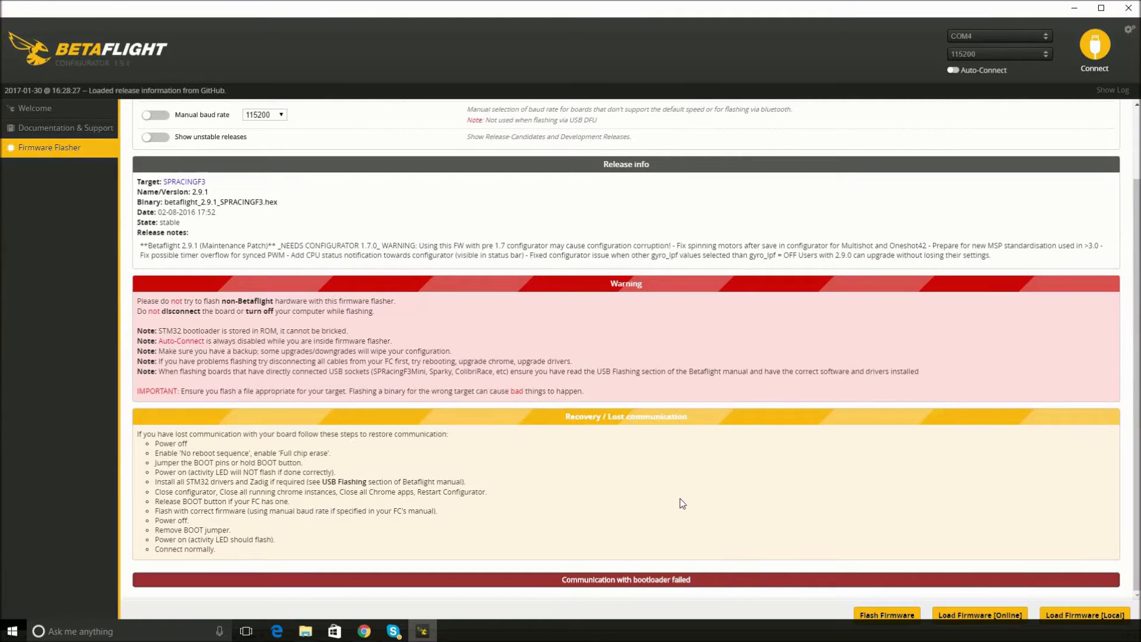
{"action": "scroll", "coordinate": [681, 505], "scroll_direction": "up", "scroll_amount": 3}
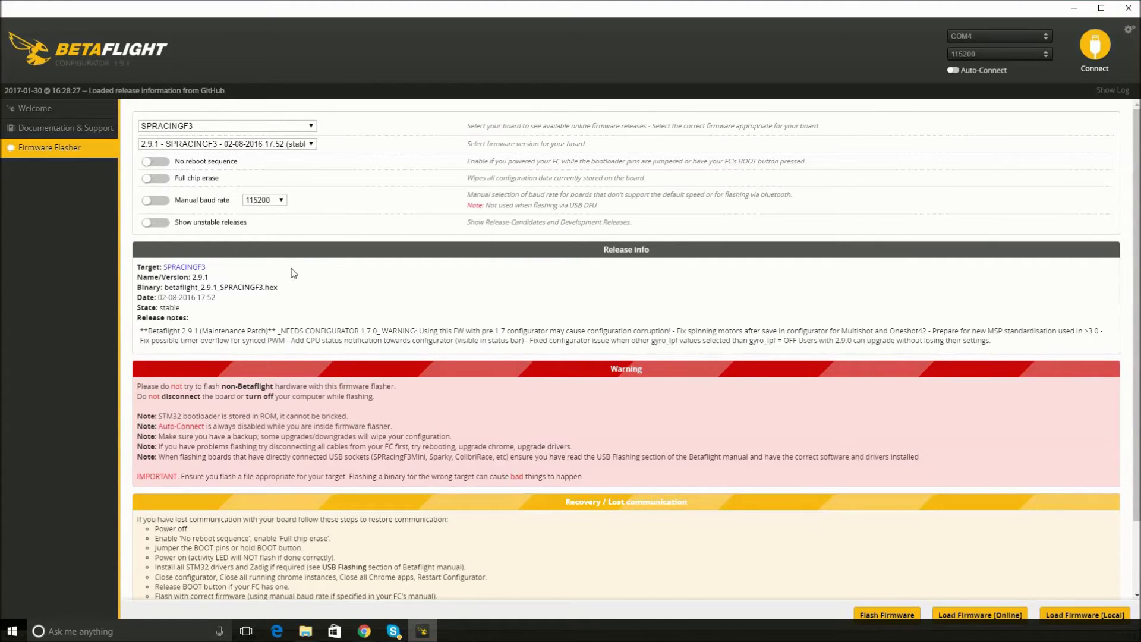
- Enable No reboot sequence and Flash on connect, and try to flash the firmware with these options
{"action": "left_click", "coordinate": [158, 165]}
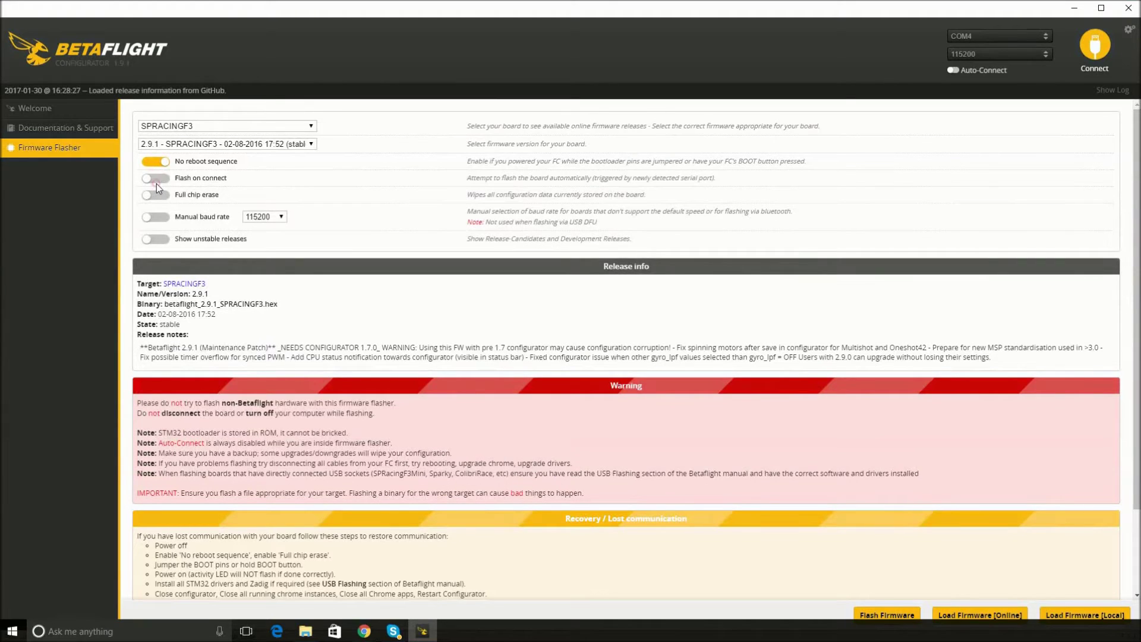
{"action": "left_click", "coordinate": [155, 181]}
{"action": "scroll", "coordinate": [594, 356], "scroll_direction": "down", "scroll_amount": 3}
{"action": "left_click", "coordinate": [890, 615]}
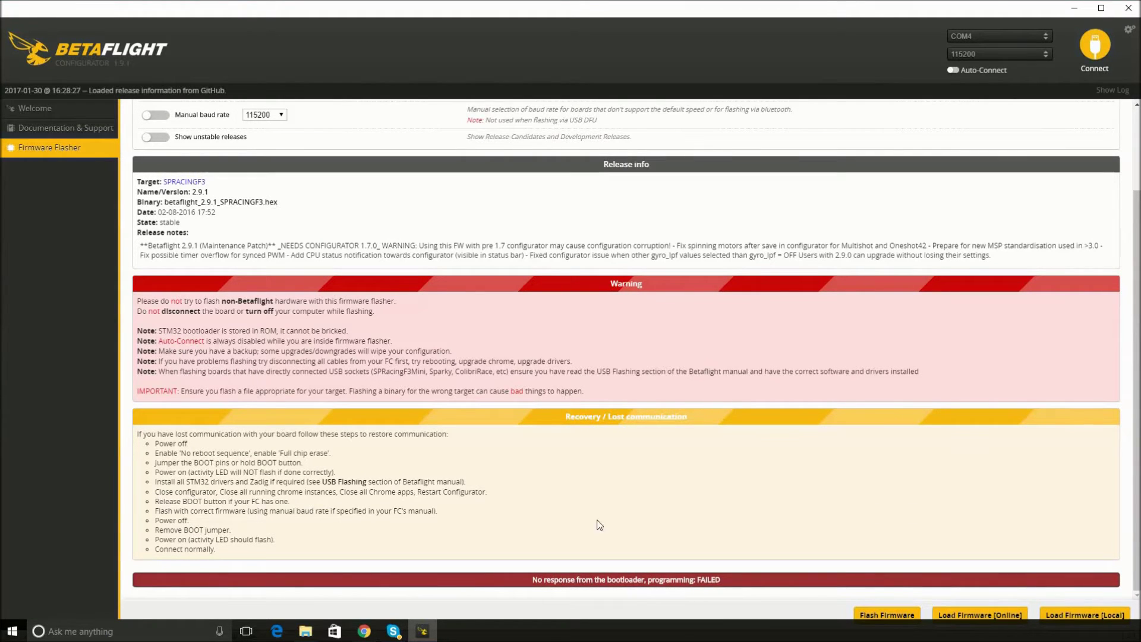
- Enable Full chip erase and try to flash the firmware with it
{"action": "scroll", "coordinate": [599, 523], "scroll_direction": "up", "scroll_amount": 3}
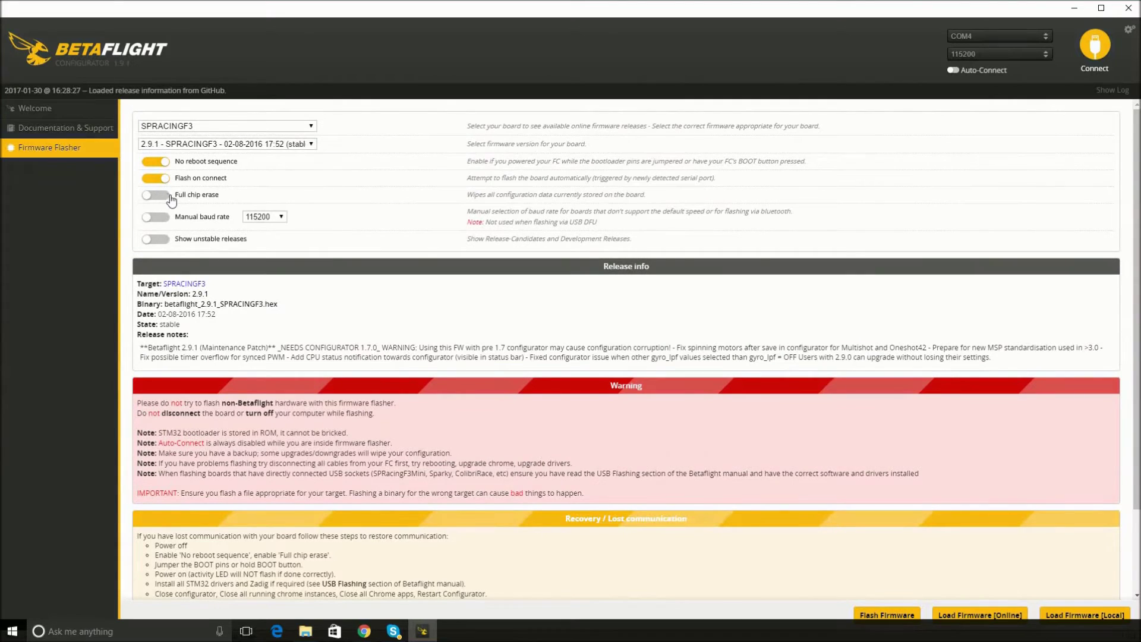
{"action": "left_click", "coordinate": [161, 201]}
{"action": "scroll", "coordinate": [525, 363], "scroll_direction": "down", "scroll_amount": 3}
{"action": "scroll", "coordinate": [524, 363], "scroll_direction": "down", "scroll_amount": 1}
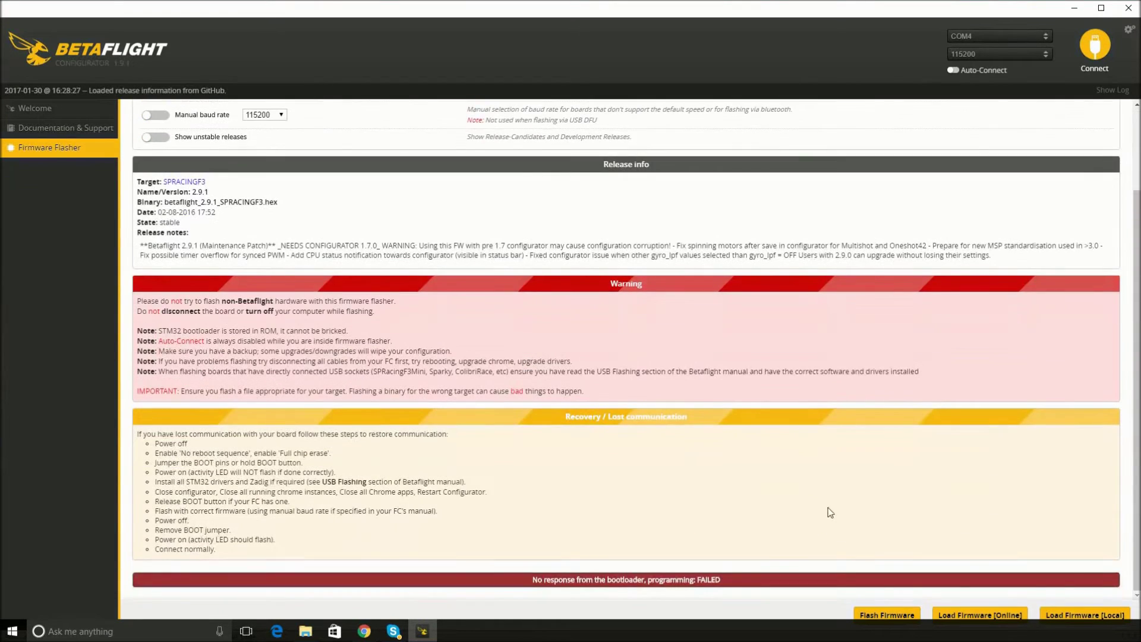
{"action": "left_click", "coordinate": [880, 618]}
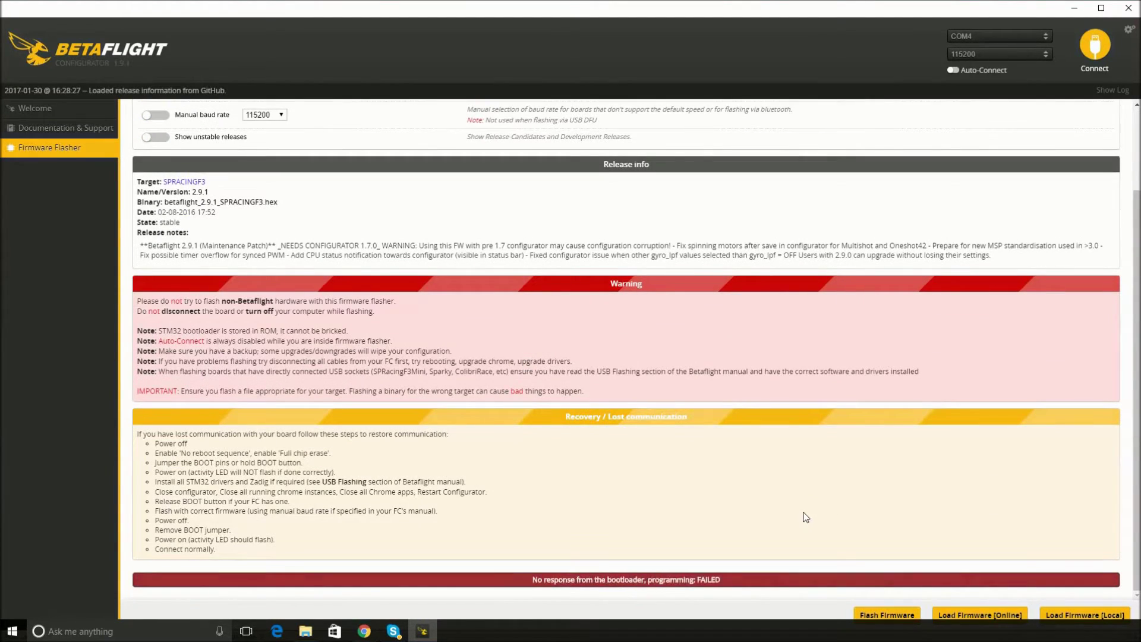
- Enable the manual baud rate at 115200 and try to flash the firmware twice
{"action": "scroll", "coordinate": [300, 352], "scroll_direction": "up", "scroll_amount": 3}
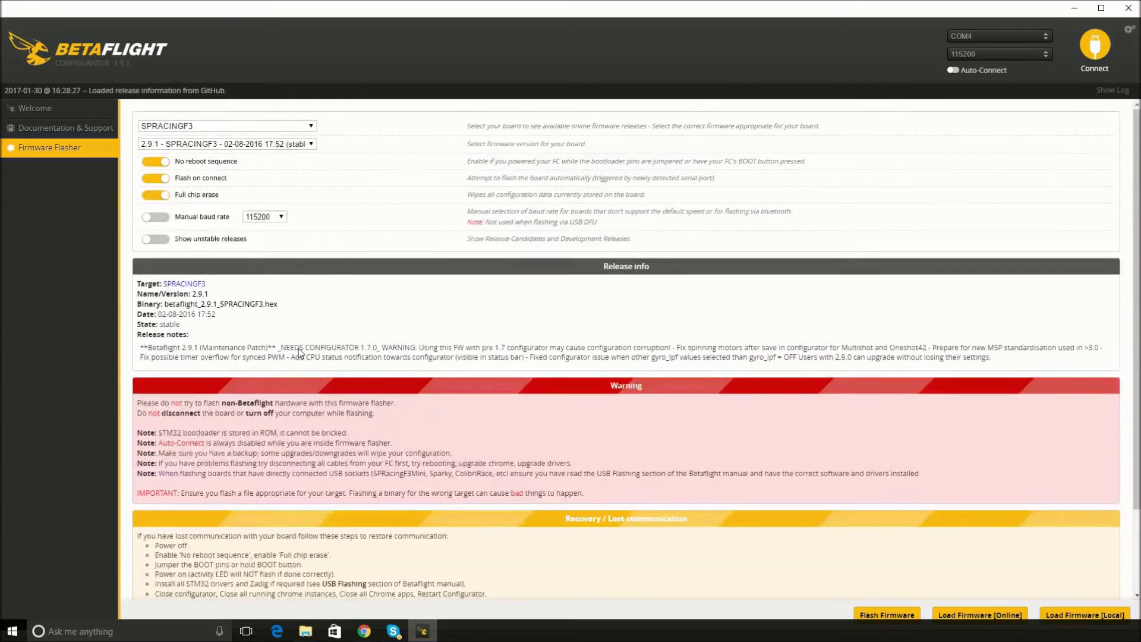
{"action": "left_click", "coordinate": [155, 218]}
{"action": "scroll", "coordinate": [594, 458], "scroll_direction": "down", "scroll_amount": 3}
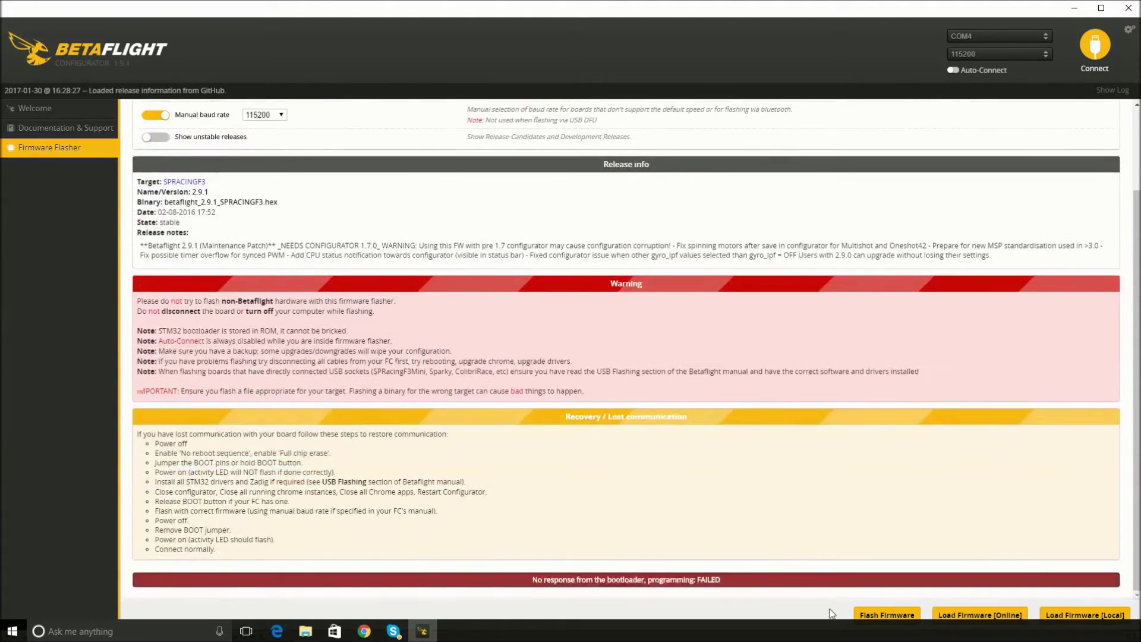
{"action": "left_click", "coordinate": [885, 617]}
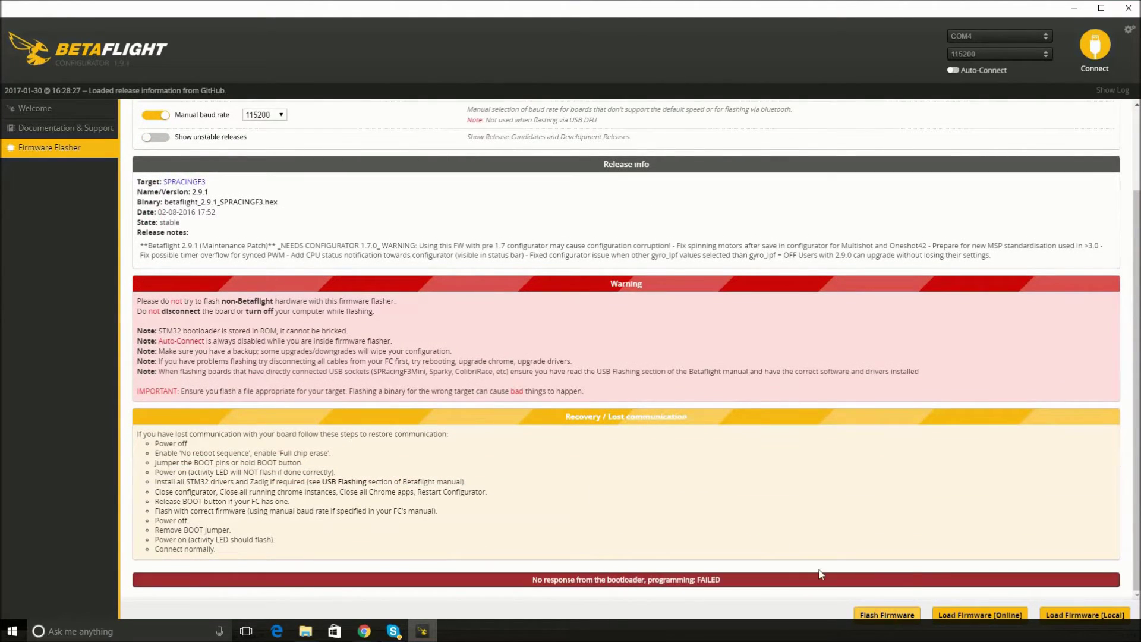
{"action": "scroll", "coordinate": [259, 315], "scroll_direction": "up", "scroll_amount": 3}
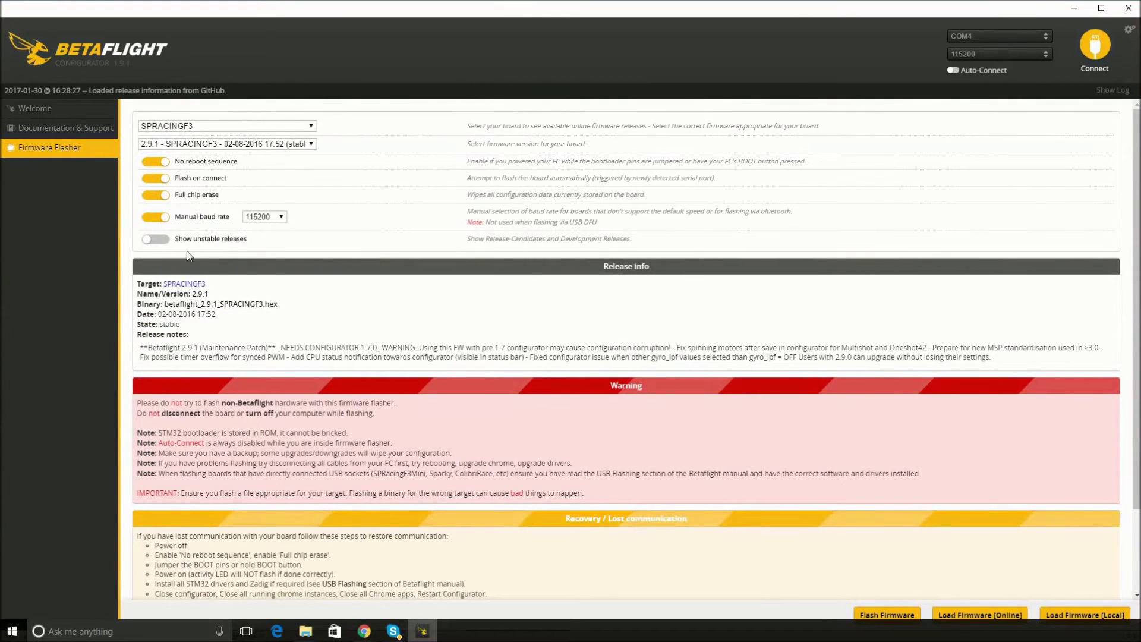
{"action": "scroll", "coordinate": [754, 507], "scroll_direction": "down", "scroll_amount": 3}
{"action": "left_click", "coordinate": [891, 618]}
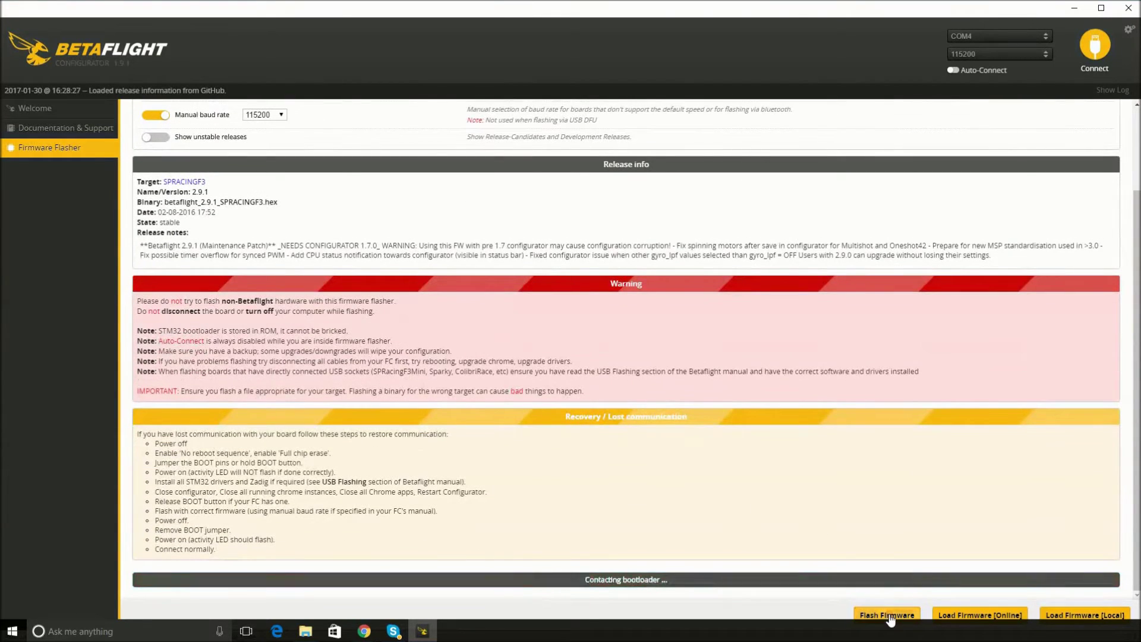
- Turn off the manual baud rate and try to flash the firmware without it
{"action": "scroll", "coordinate": [170, 199], "scroll_direction": "up", "scroll_amount": 3}
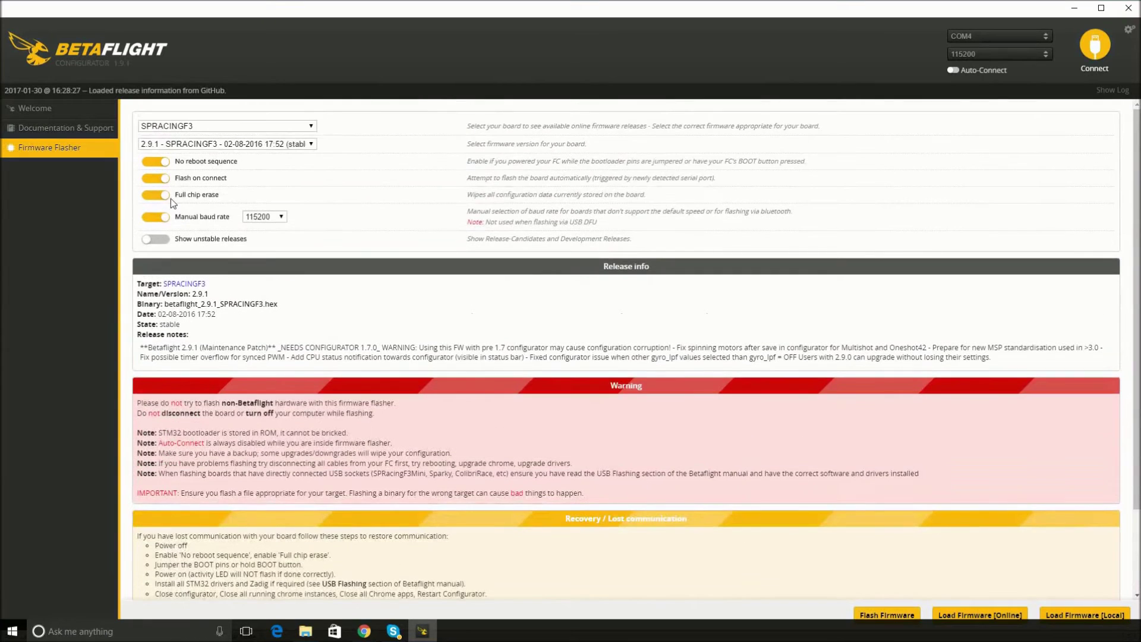
{"action": "left_click", "coordinate": [160, 215]}
{"action": "scroll", "coordinate": [890, 575], "scroll_direction": "down", "scroll_amount": 3}
{"action": "left_click", "coordinate": [887, 615]}
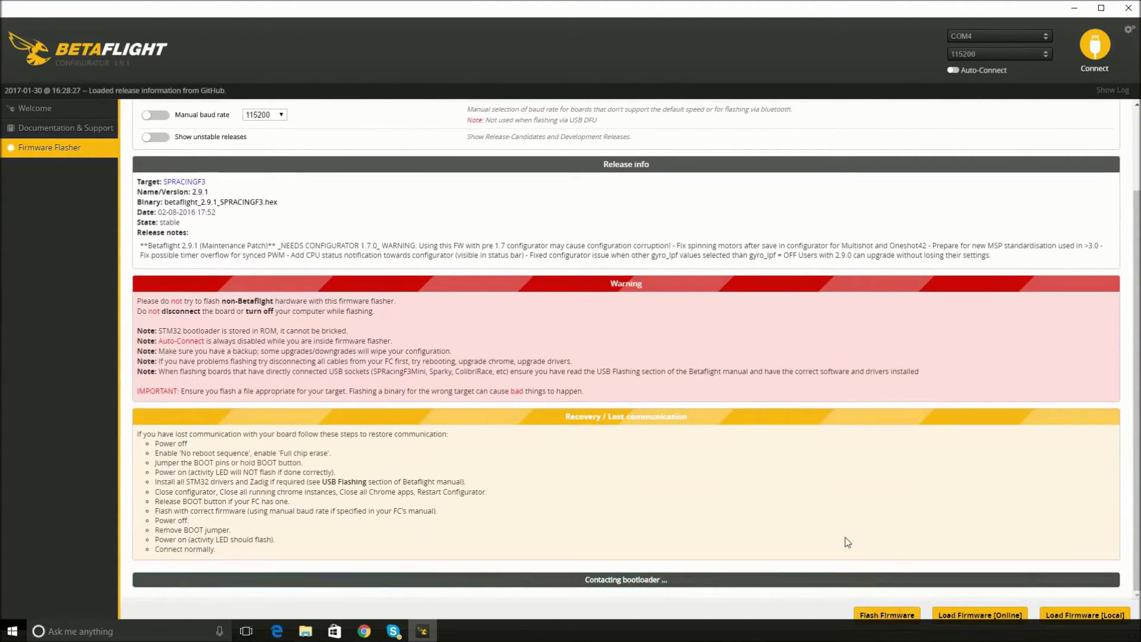
- Turn the manual baud rate of 115200 back on and retry flashing the firmware
{"action": "scroll", "coordinate": [835, 537], "scroll_direction": "up", "scroll_amount": 1}
{"action": "scroll", "coordinate": [834, 537], "scroll_direction": "up", "scroll_amount": 3}
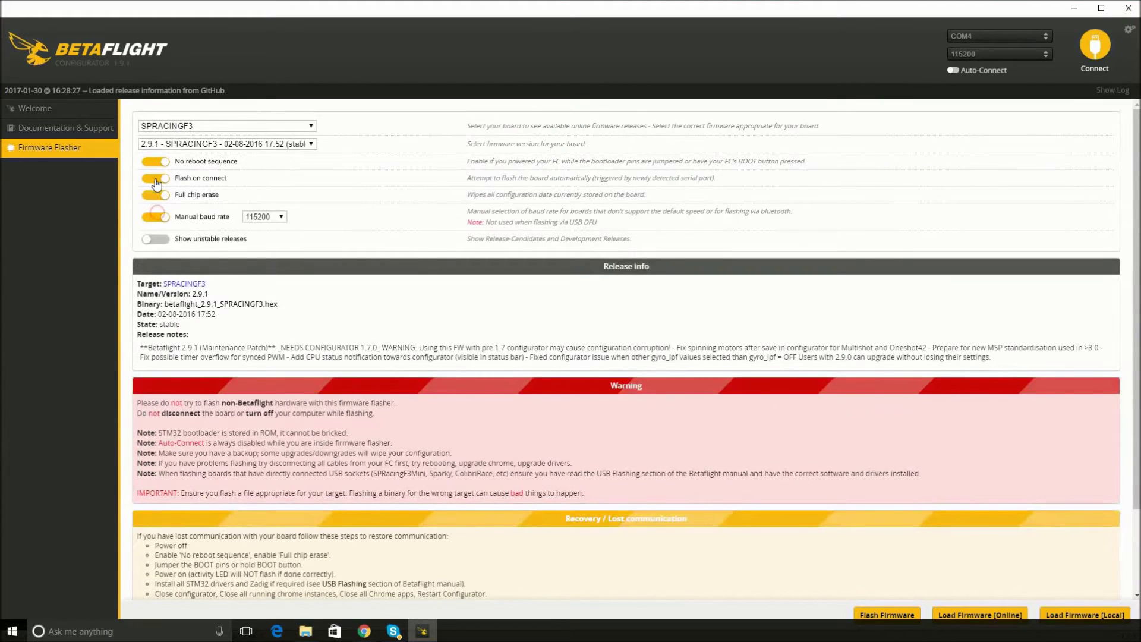
{"action": "left_click", "coordinate": [159, 217]}
{"action": "scroll", "coordinate": [863, 503], "scroll_direction": "down", "scroll_amount": 3}
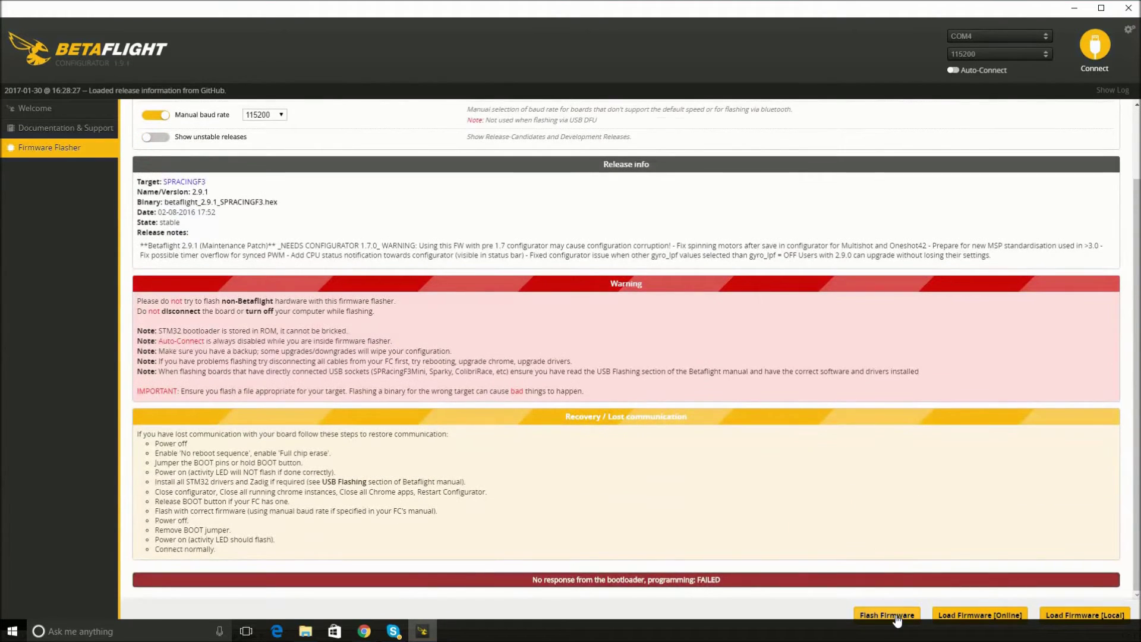
{"action": "left_click", "coordinate": [897, 618]}
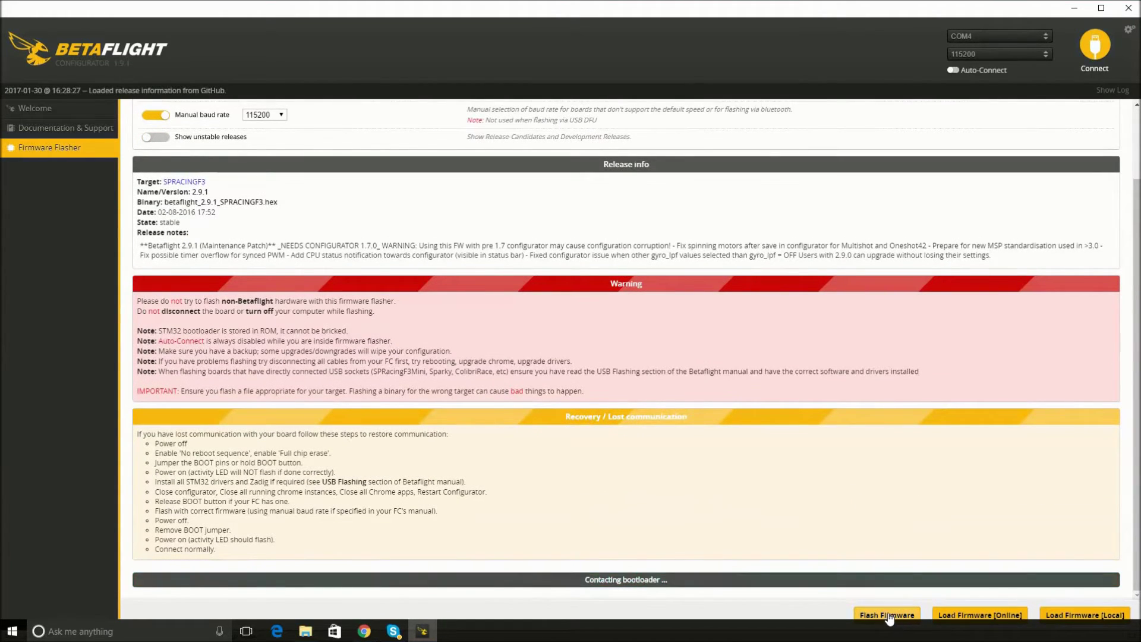
- Turn off No reboot sequence and try to flash with full chip erase and manual baud rate still enabled
{"action": "scroll", "coordinate": [187, 239], "scroll_direction": "up", "scroll_amount": 3}
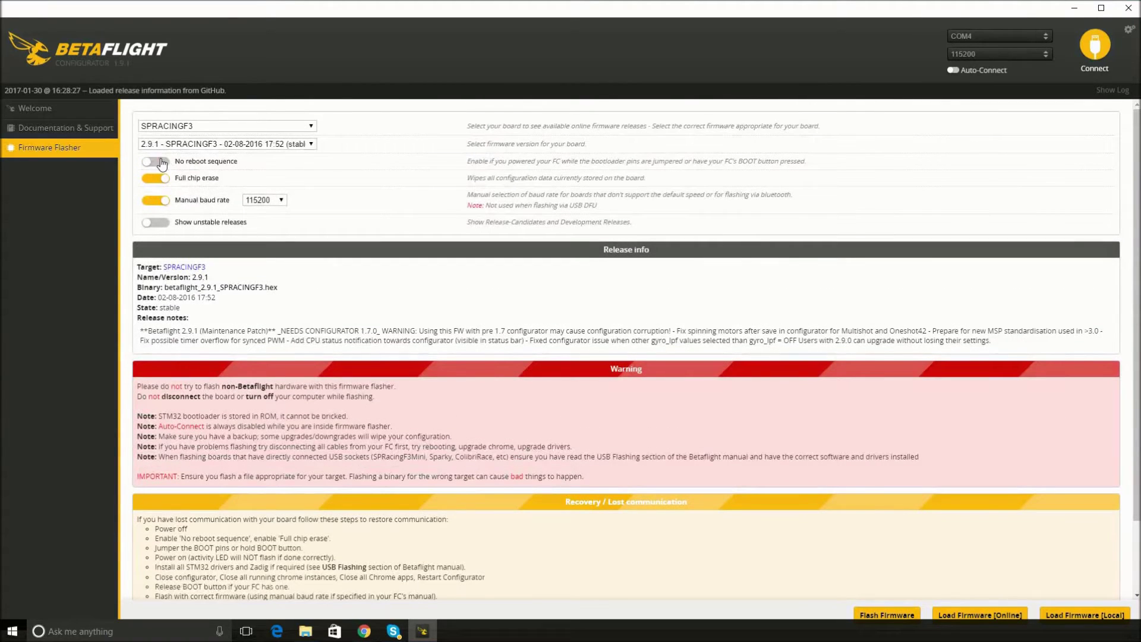
{"action": "scroll", "coordinate": [892, 517], "scroll_direction": "down", "scroll_amount": 3}
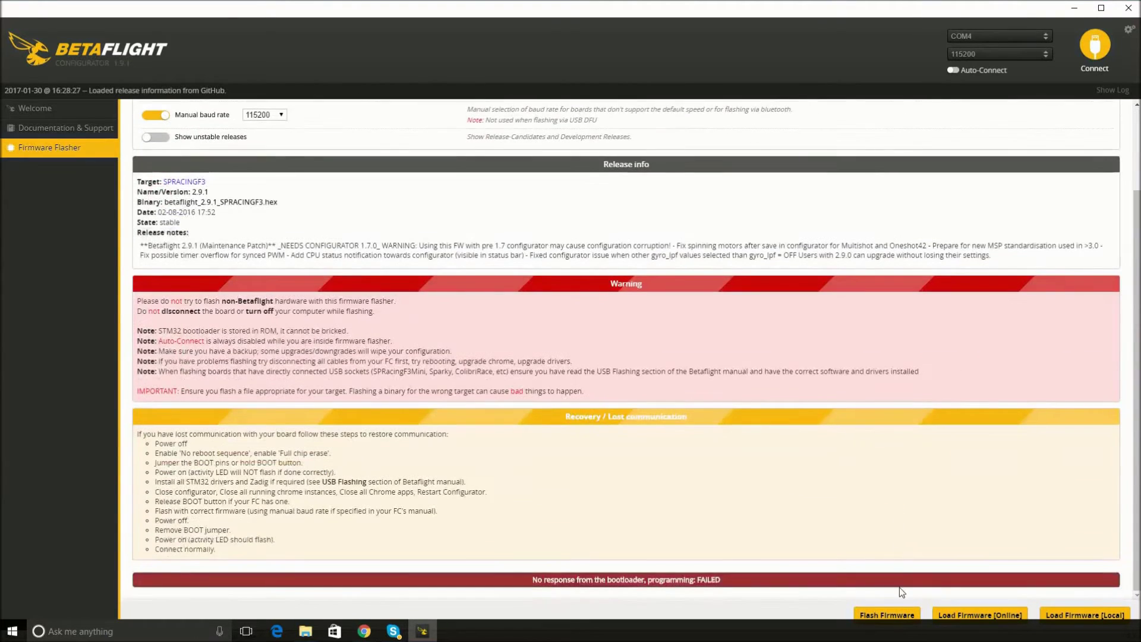
{"action": "left_click", "coordinate": [888, 615]}
- Turn off the manual baud rate, toggle Full chip erase, and retry flashing the firmware
{"action": "scroll", "coordinate": [621, 468], "scroll_direction": "up", "scroll_amount": 3}
{"action": "left_click", "coordinate": [155, 216]}
{"action": "left_click", "coordinate": [155, 194]}
{"action": "scroll", "coordinate": [621, 416], "scroll_direction": "down", "scroll_amount": 3}
{"action": "left_click", "coordinate": [887, 615]}
- Turn off No reboot sequence, enable the manual baud rate at 115200, and try flashing the firmware
{"action": "scroll", "coordinate": [416, 357], "scroll_direction": "up", "scroll_amount": 3}
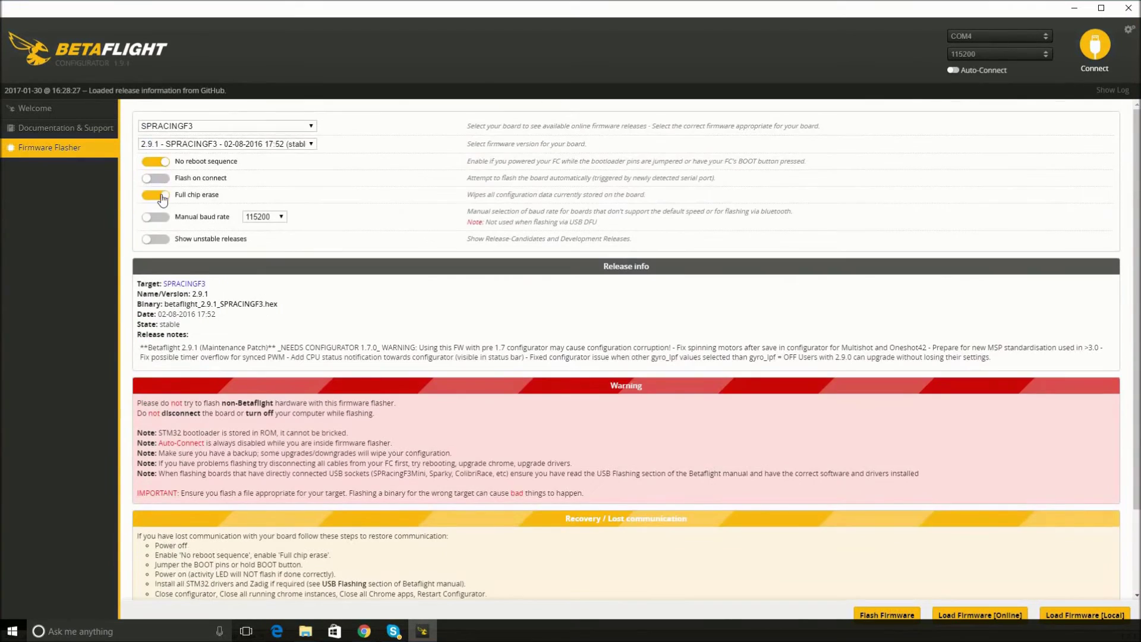
{"action": "left_click", "coordinate": [155, 161]}
{"action": "left_click", "coordinate": [156, 200]}
{"action": "scroll", "coordinate": [713, 475], "scroll_direction": "down", "scroll_amount": 3}
{"action": "left_click", "coordinate": [887, 615]}
- Retry flashing the firmware, both before and after turning off the manual baud rate
{"action": "scroll", "coordinate": [416, 357], "scroll_direction": "up", "scroll_amount": 3}
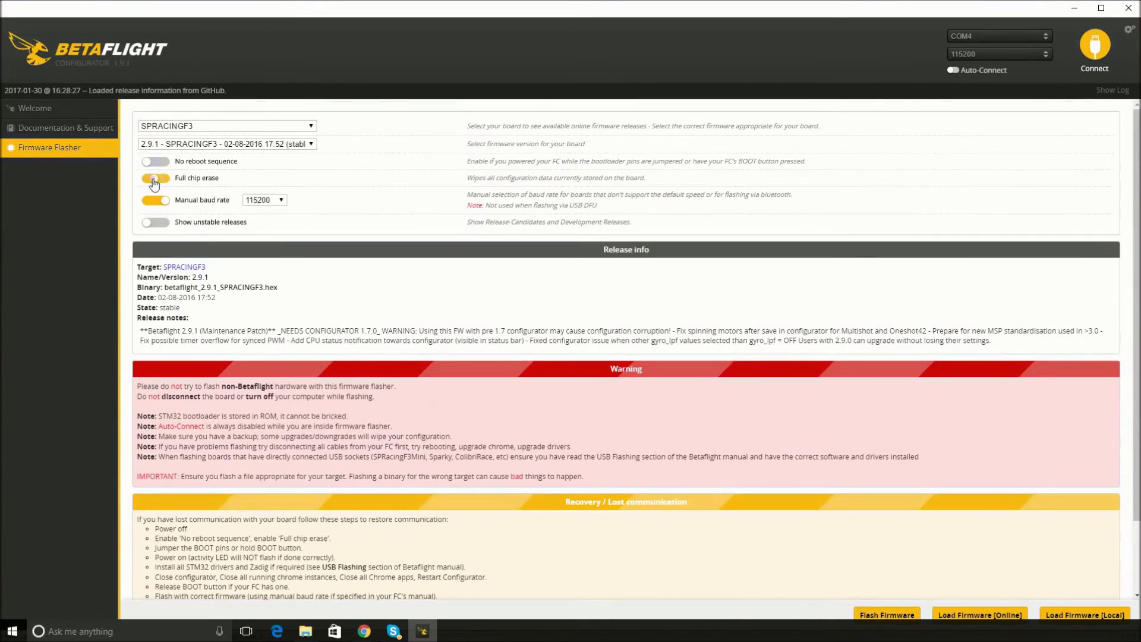
{"action": "scroll", "coordinate": [475, 356], "scroll_direction": "down", "scroll_amount": 3}
{"action": "left_click", "coordinate": [886, 615]}
{"action": "scroll", "coordinate": [594, 416], "scroll_direction": "up", "scroll_amount": 3}
{"action": "left_click", "coordinate": [155, 200]}
{"action": "scroll", "coordinate": [476, 416], "scroll_direction": "down", "scroll_amount": 3}
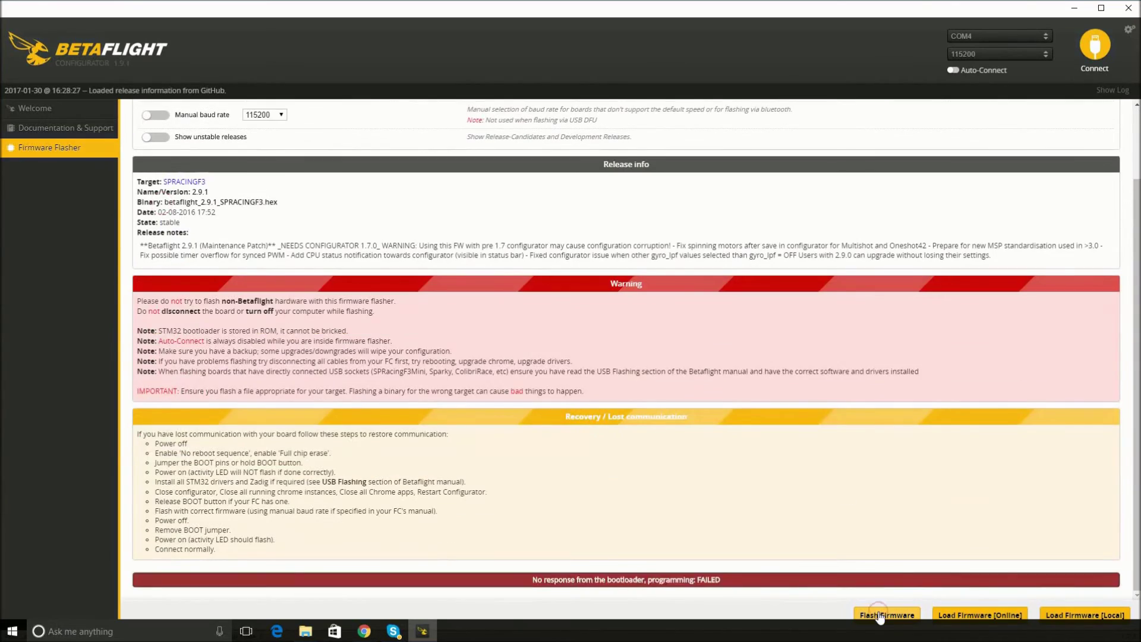
{"action": "left_click", "coordinate": [880, 615]}
- Turn No reboot sequence back on and try to flash the firmware twice more
{"action": "scroll", "coordinate": [586, 502], "scroll_direction": "up", "scroll_amount": 3}
{"action": "left_click", "coordinate": [156, 161]}
{"action": "scroll", "coordinate": [595, 416], "scroll_direction": "down", "scroll_amount": 3}
{"action": "left_click", "coordinate": [886, 614]}
{"action": "scroll", "coordinate": [541, 457], "scroll_direction": "up", "scroll_amount": 3}
{"action": "scroll", "coordinate": [713, 475], "scroll_direction": "down", "scroll_amount": 3}
{"action": "left_click", "coordinate": [887, 615]}
- Enable the manual baud rate at 115200 again and make another attempt to flash the firmware
{"action": "scroll", "coordinate": [740, 501], "scroll_direction": "up", "scroll_amount": 3}
{"action": "left_click", "coordinate": [155, 115]}
{"action": "scroll", "coordinate": [739, 501], "scroll_direction": "down", "scroll_amount": 3}
{"action": "left_click", "coordinate": [887, 614]}
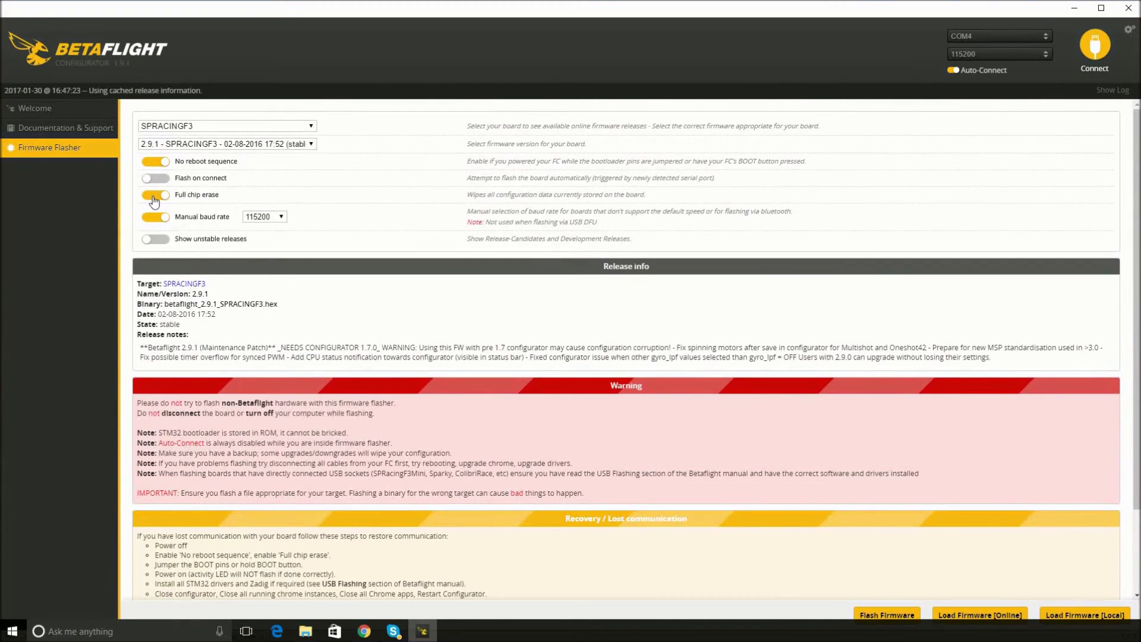
- Turn off No reboot sequence and flash the loaded 2.9.1 firmware with full chip erase and 115200 manual baud rate
{"action": "left_click", "coordinate": [158, 162]}
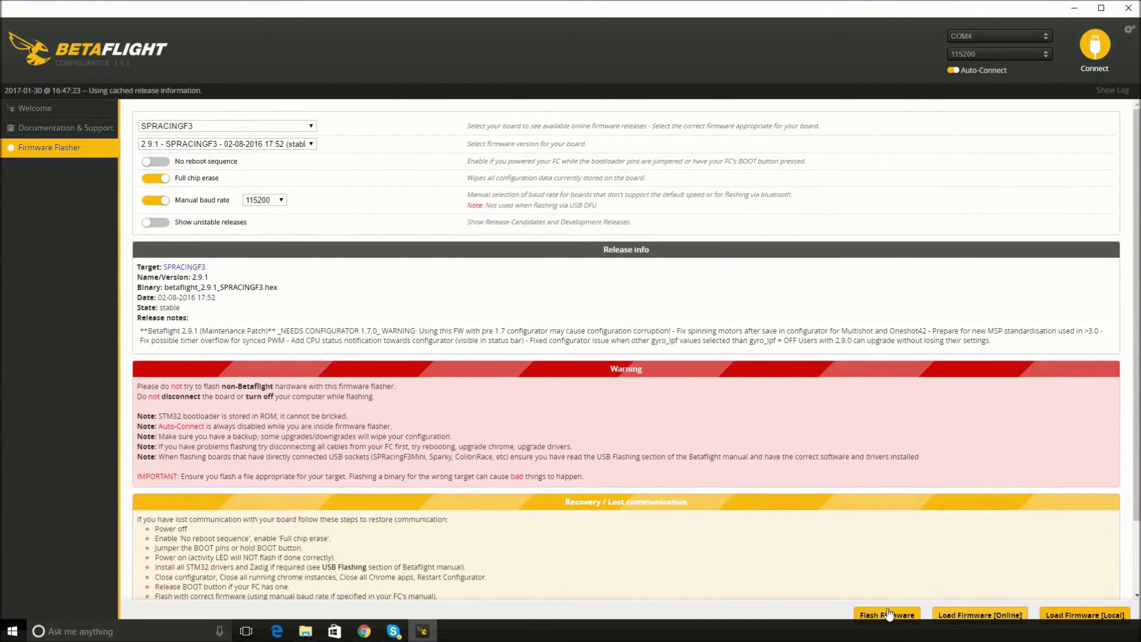
{"action": "left_click", "coordinate": [888, 614]}
{"action": "left_click", "coordinate": [888, 614]}
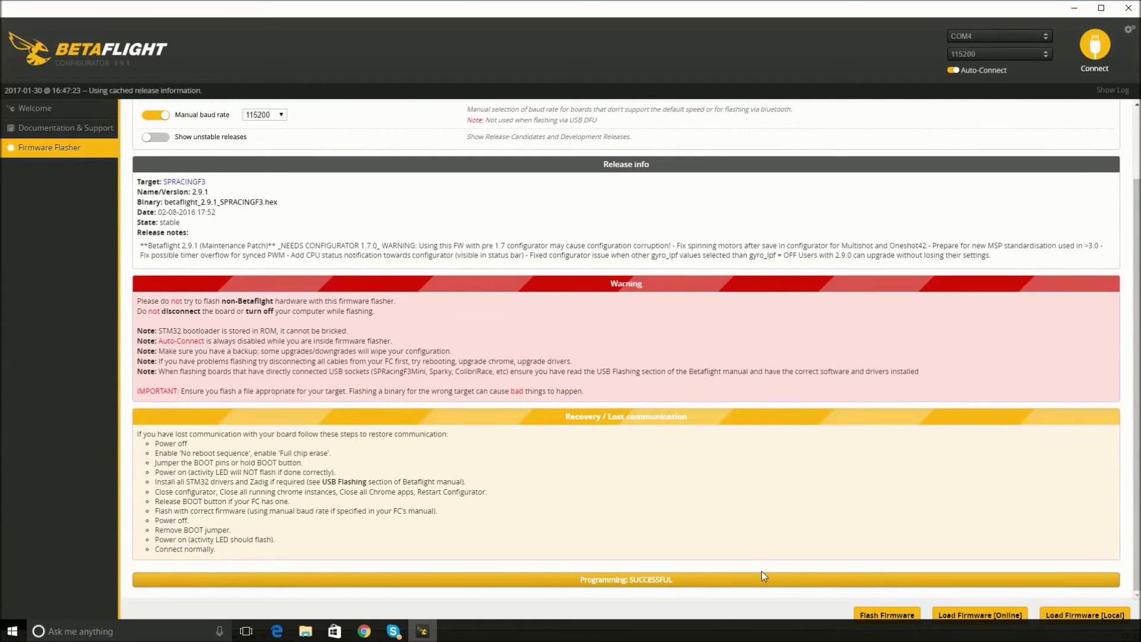
- Review the flashing options, connect to the flight controller on COM4 to check its setup page, and disconnect again
{"action": "scroll", "coordinate": [673, 537], "scroll_direction": "up", "scroll_amount": 2}
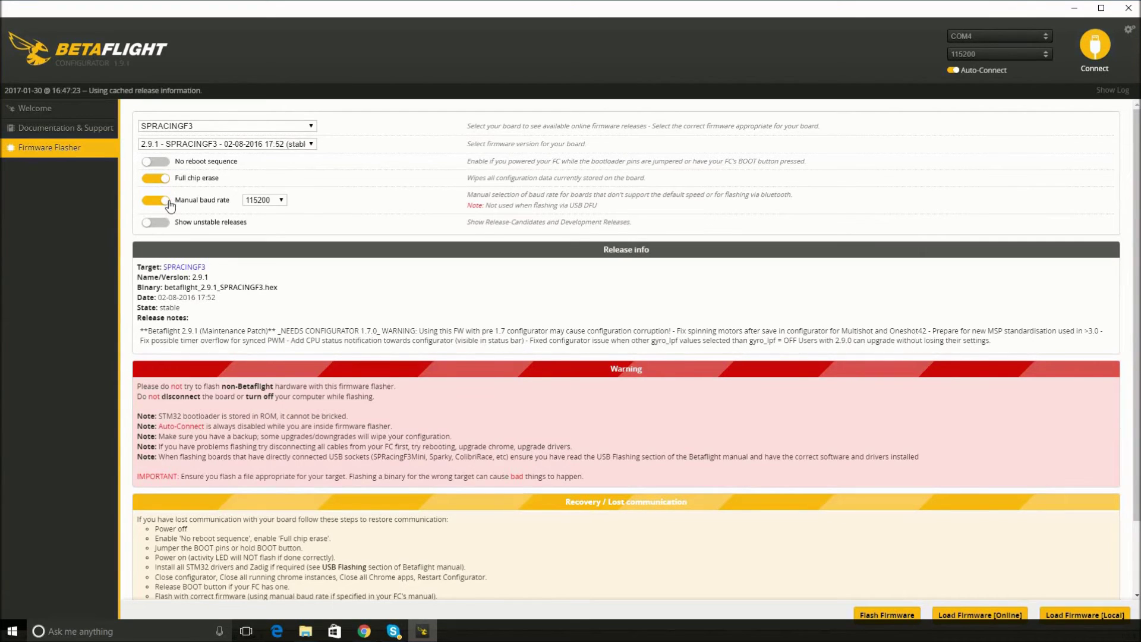
{"action": "scroll", "coordinate": [930, 530], "scroll_direction": "down", "scroll_amount": 1}
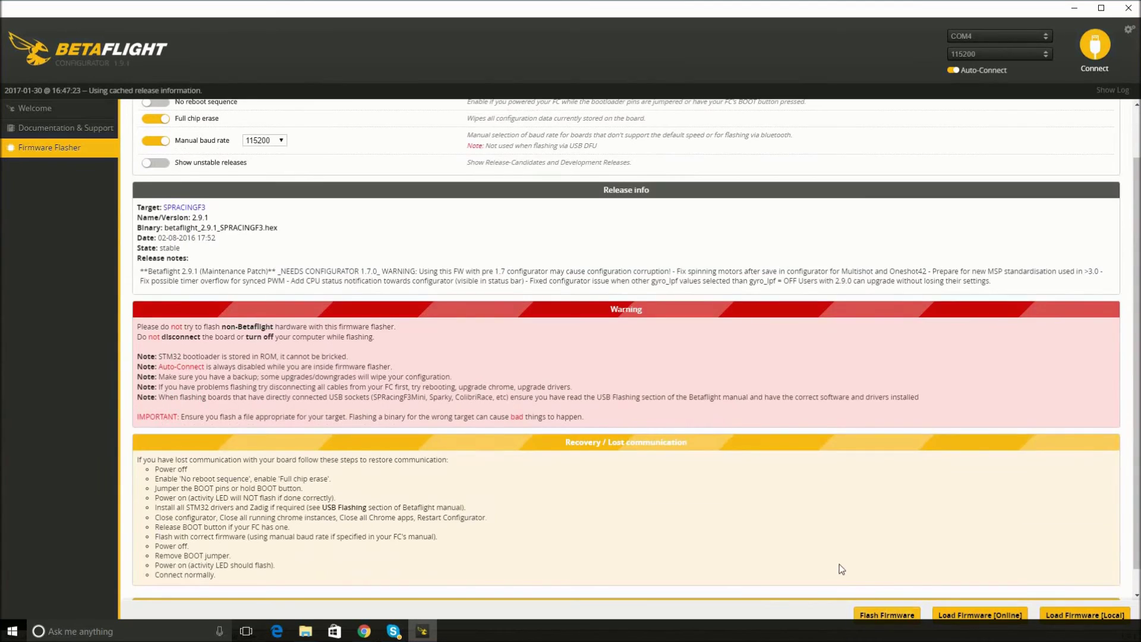
{"action": "scroll", "coordinate": [835, 562], "scroll_direction": "up", "scroll_amount": 1}
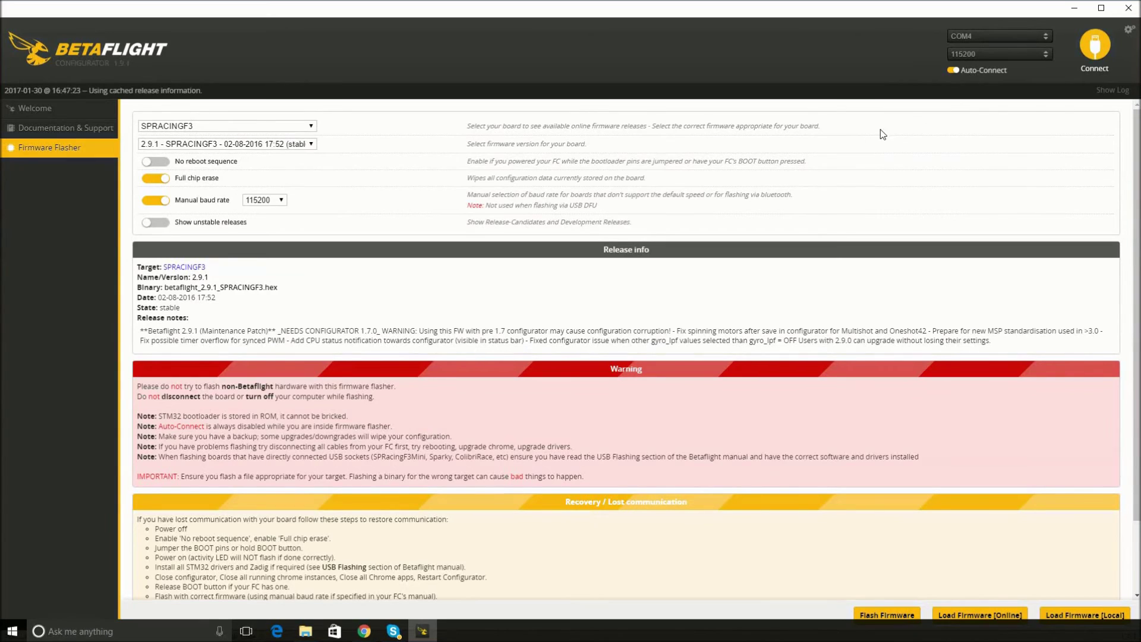
{"action": "left_click", "coordinate": [1097, 48]}
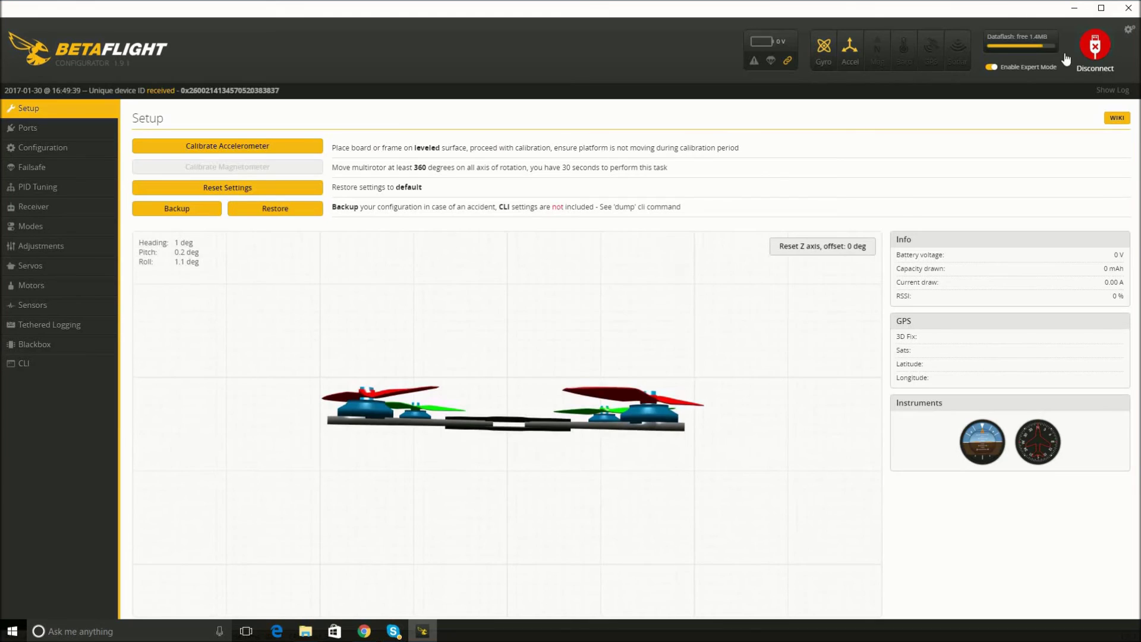
{"action": "left_click", "coordinate": [1095, 48]}
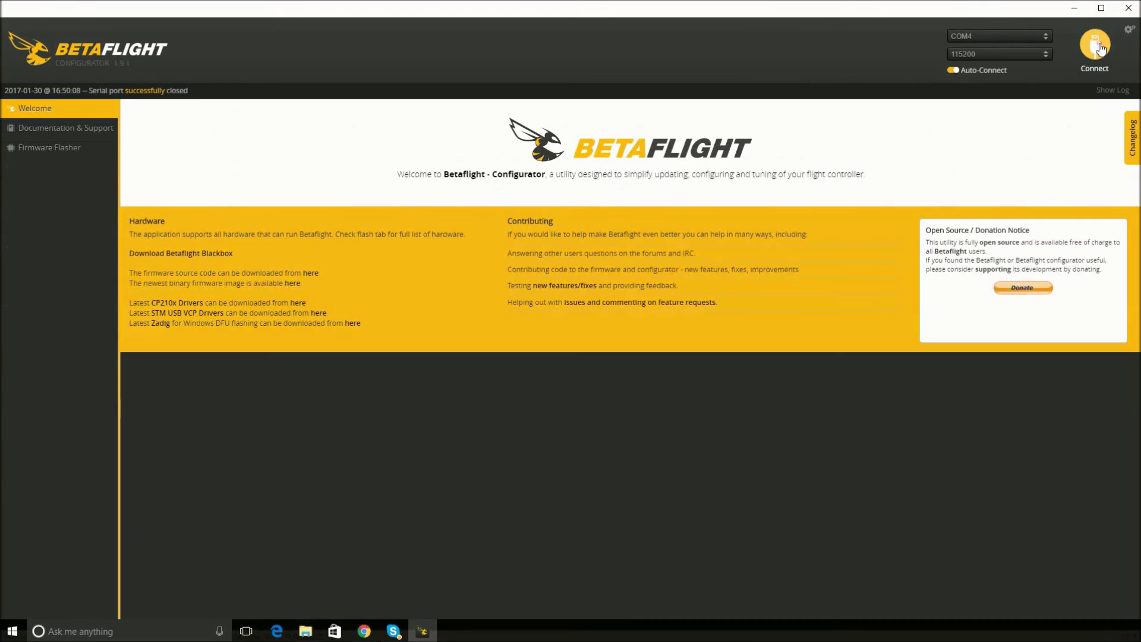
- Load the stable 3.1.0 SPRACINGF3 firmware from the online releases in the firmware flasher and flash it to the board
{"action": "left_click", "coordinate": [84, 152]}
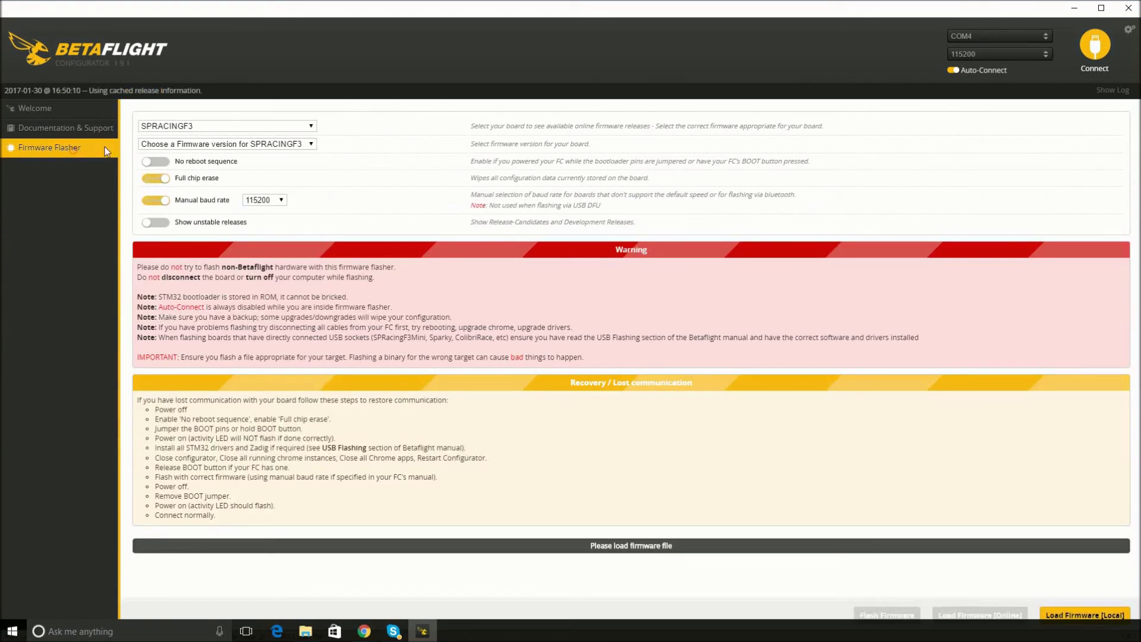
{"action": "left_click", "coordinate": [312, 144]}
{"action": "left_click", "coordinate": [287, 162]}
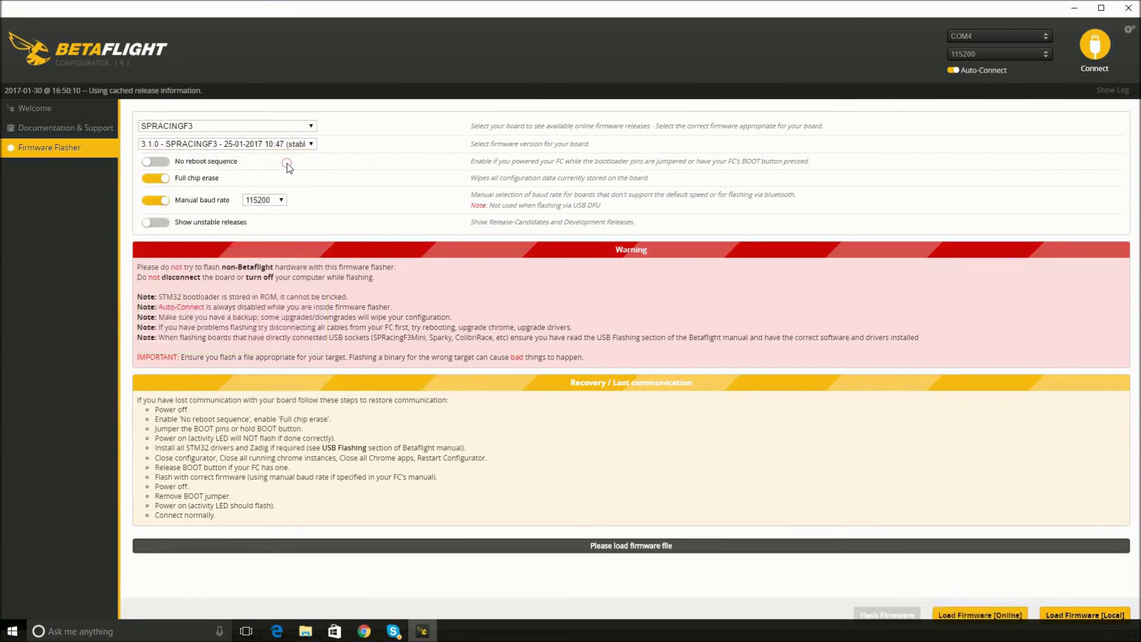
{"action": "left_click", "coordinate": [952, 618]}
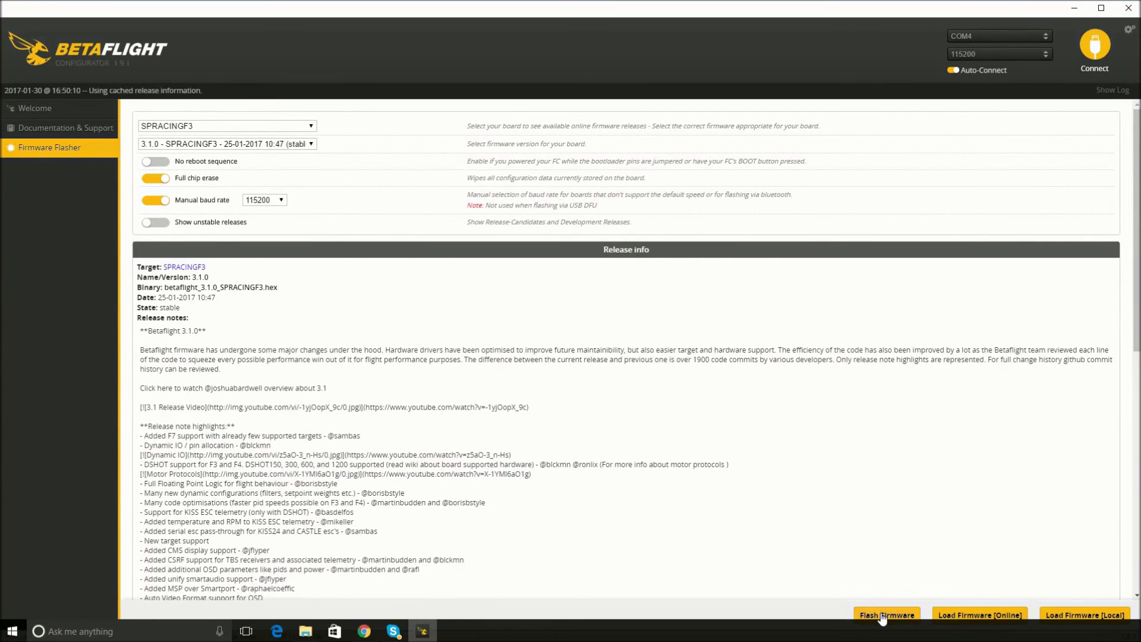
{"action": "left_click", "coordinate": [883, 616]}
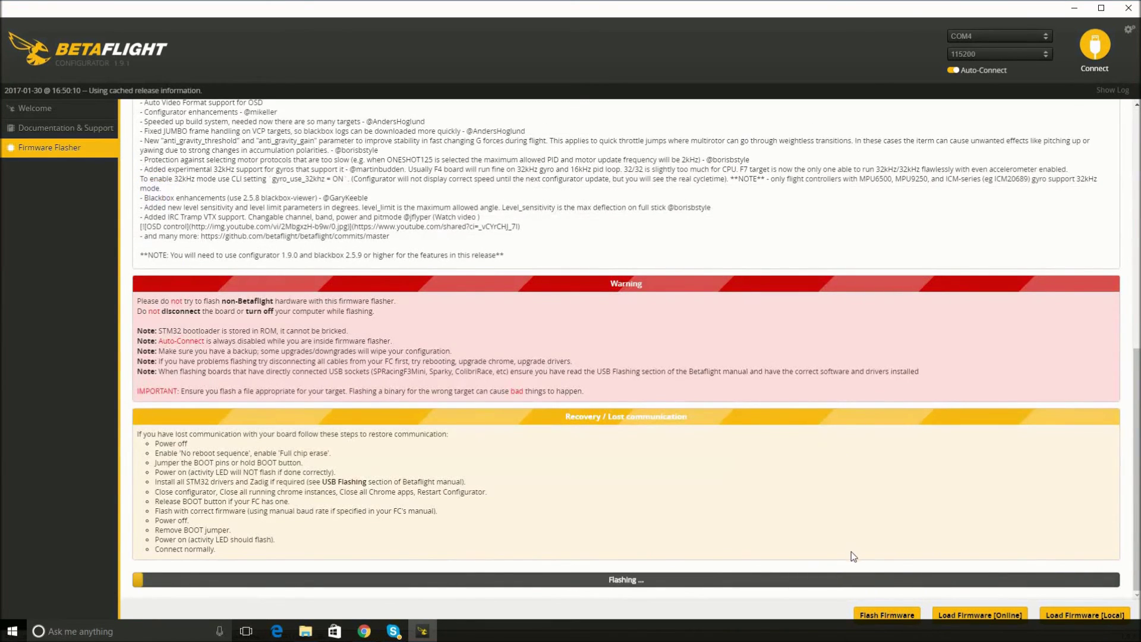